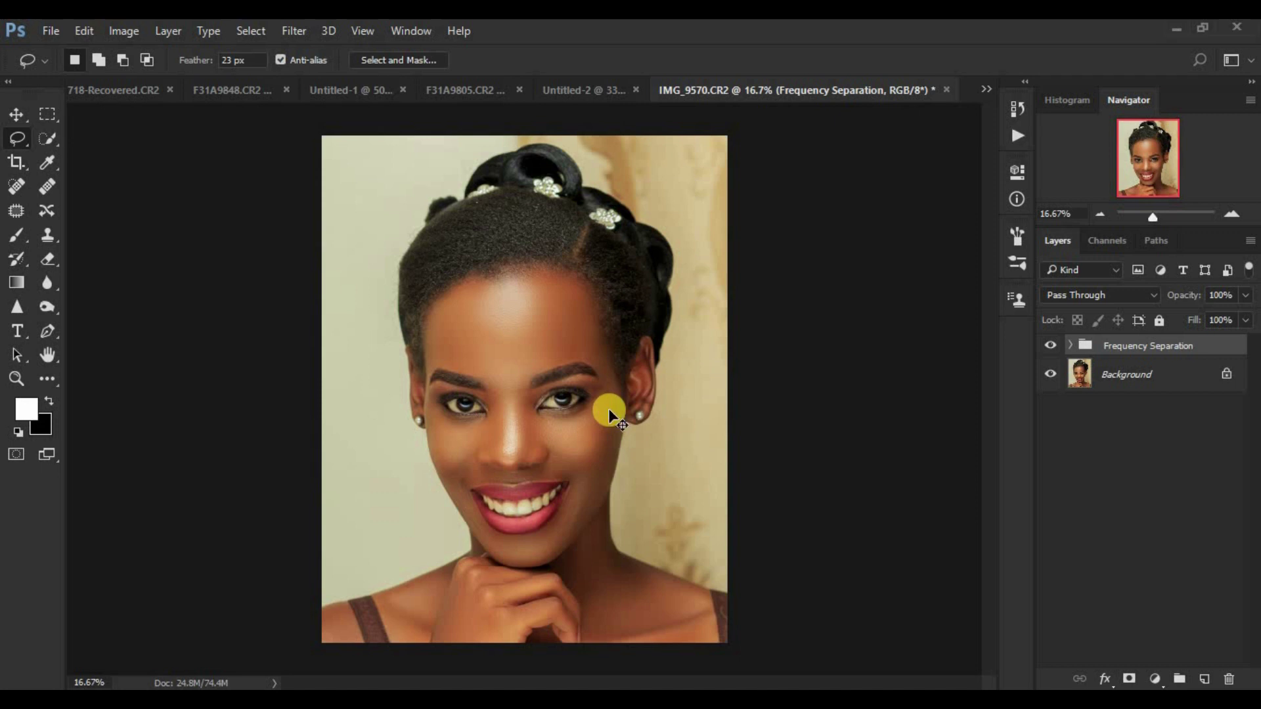
# Inspect the facial skin up close with the Frequency Separation group hidden to examine the unretouched skin.
pyautogui.scroll(3, 608, 414)
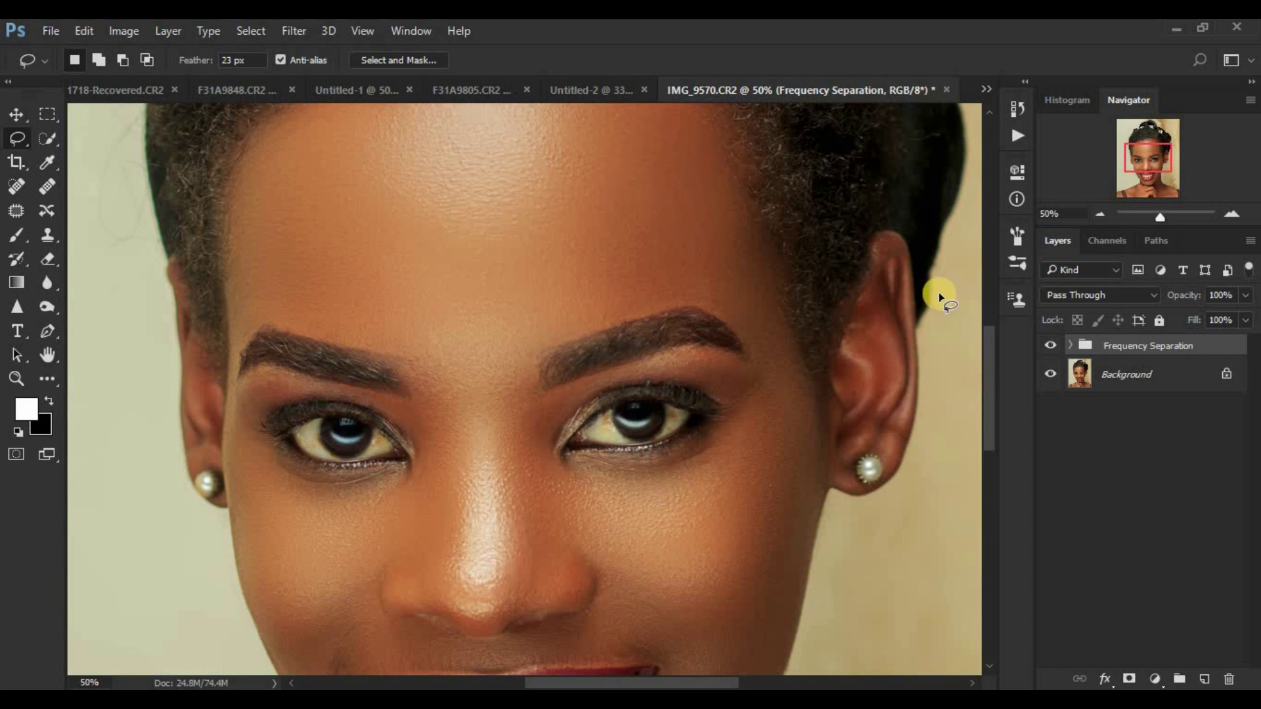
pyautogui.click(1049, 346)
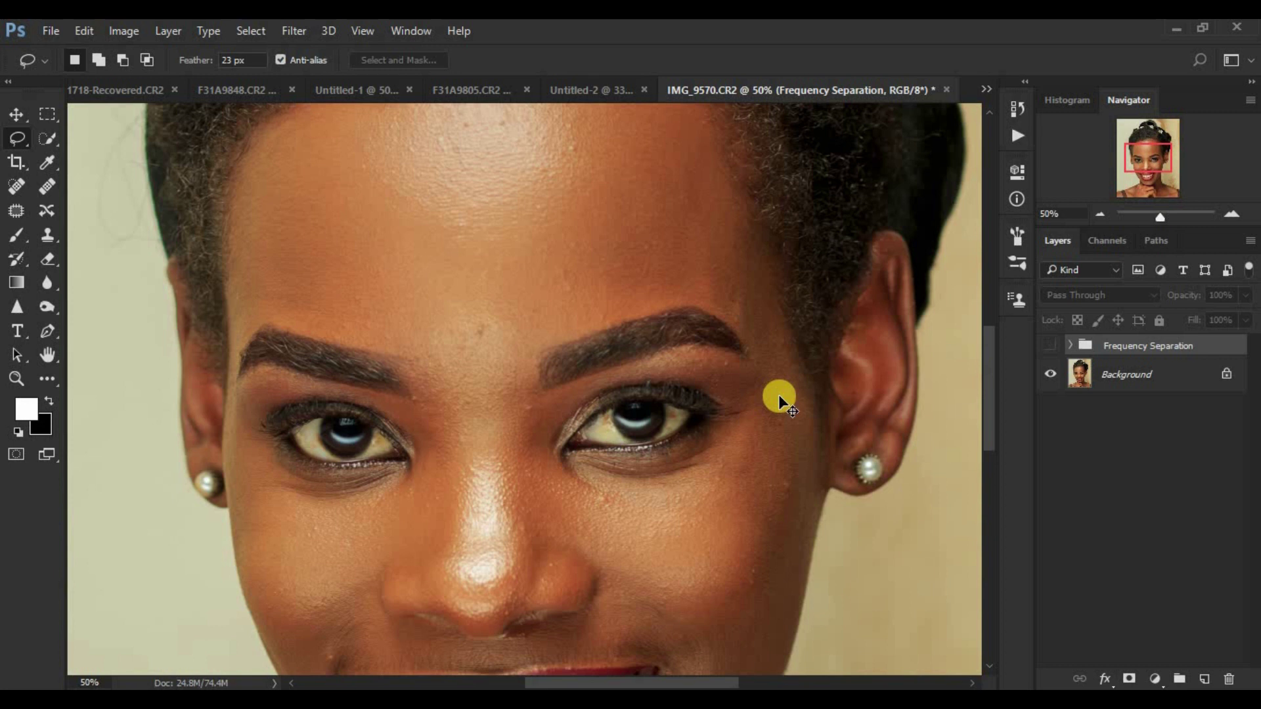
pyautogui.hotkey('ctrl', '+')
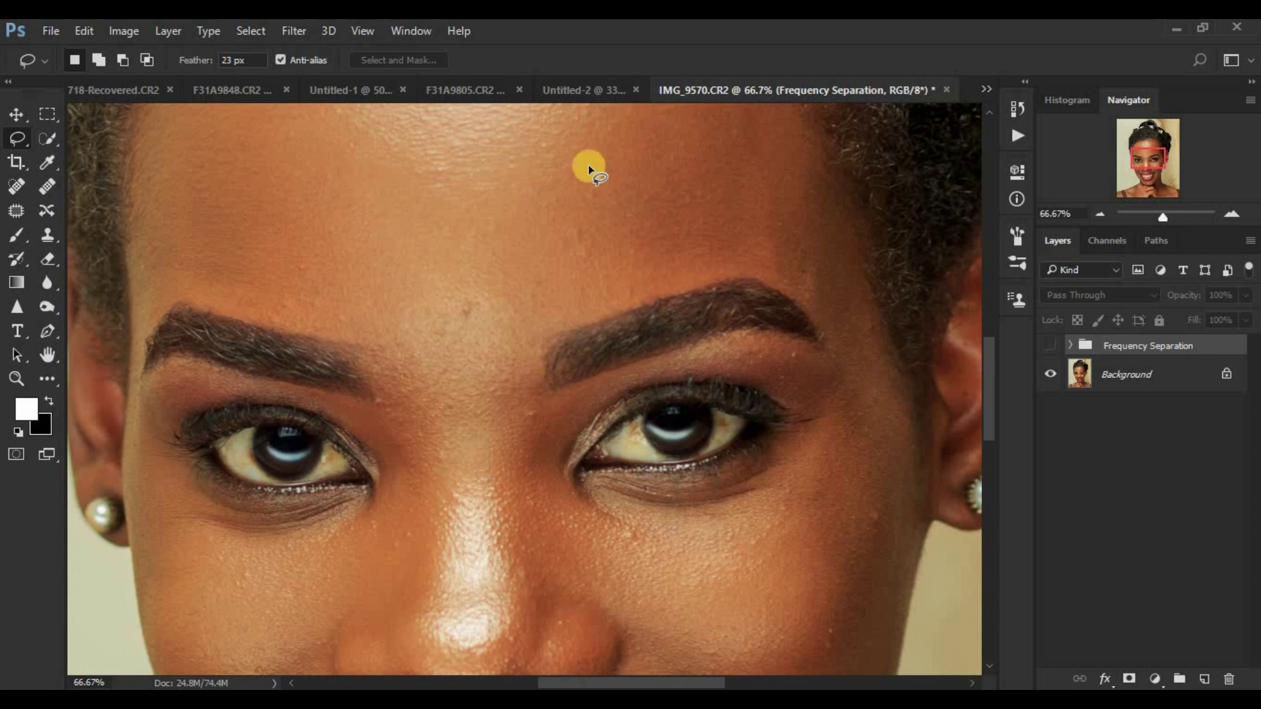
pyautogui.click(1052, 348)
pyautogui.hotkey('ctrl', '-')
pyautogui.hotkey('ctrl', '-')
pyautogui.hotkey('ctrl', '-')
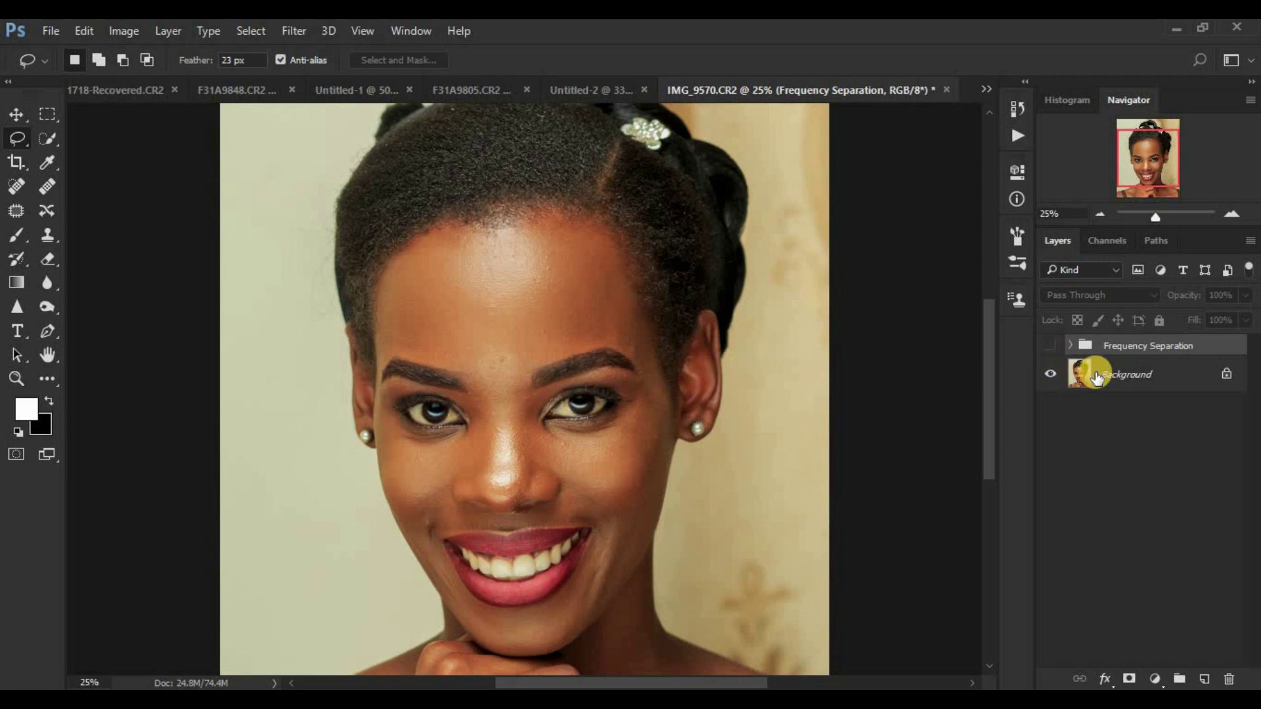
# Compare the portrait before and after retouching by toggling the Frequency Separation group's visibility repeatedly, leaving the group shown.
pyautogui.click(1052, 353)
pyautogui.click(1053, 353)
pyautogui.click(1052, 353)
pyautogui.click(1053, 352)
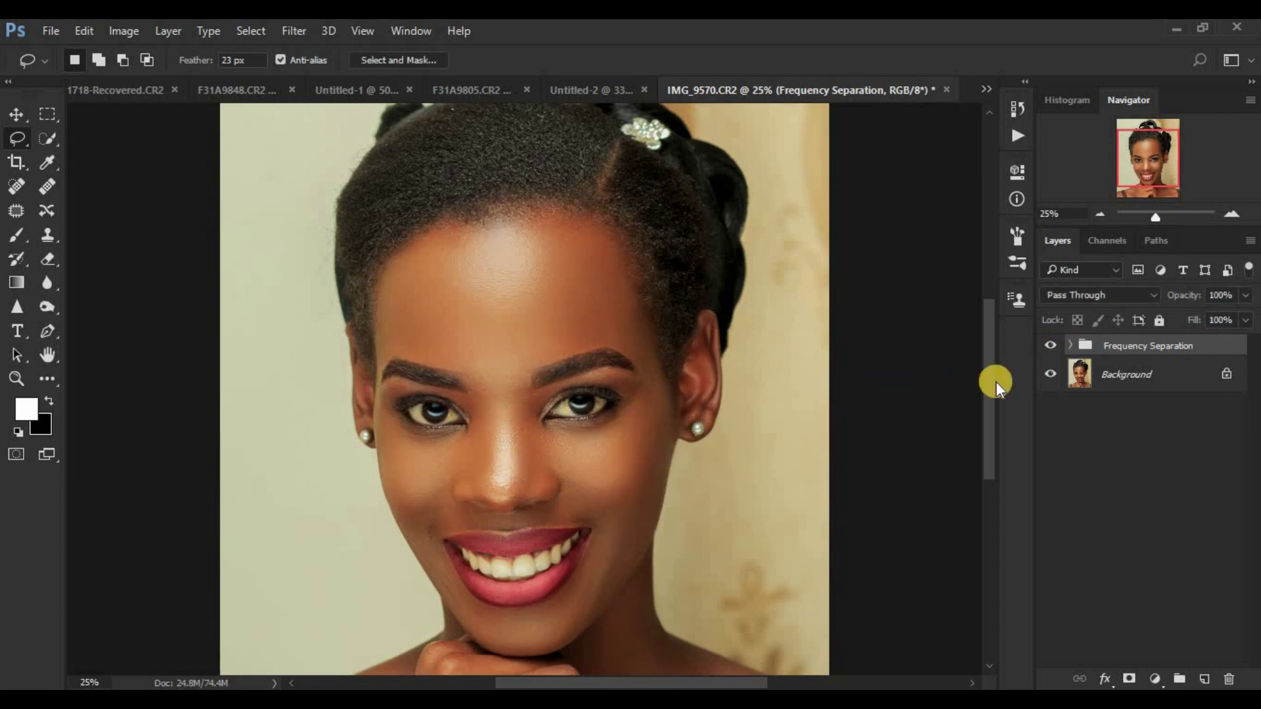
pyautogui.click(1050, 345)
pyautogui.click(1050, 347)
pyautogui.click(1051, 347)
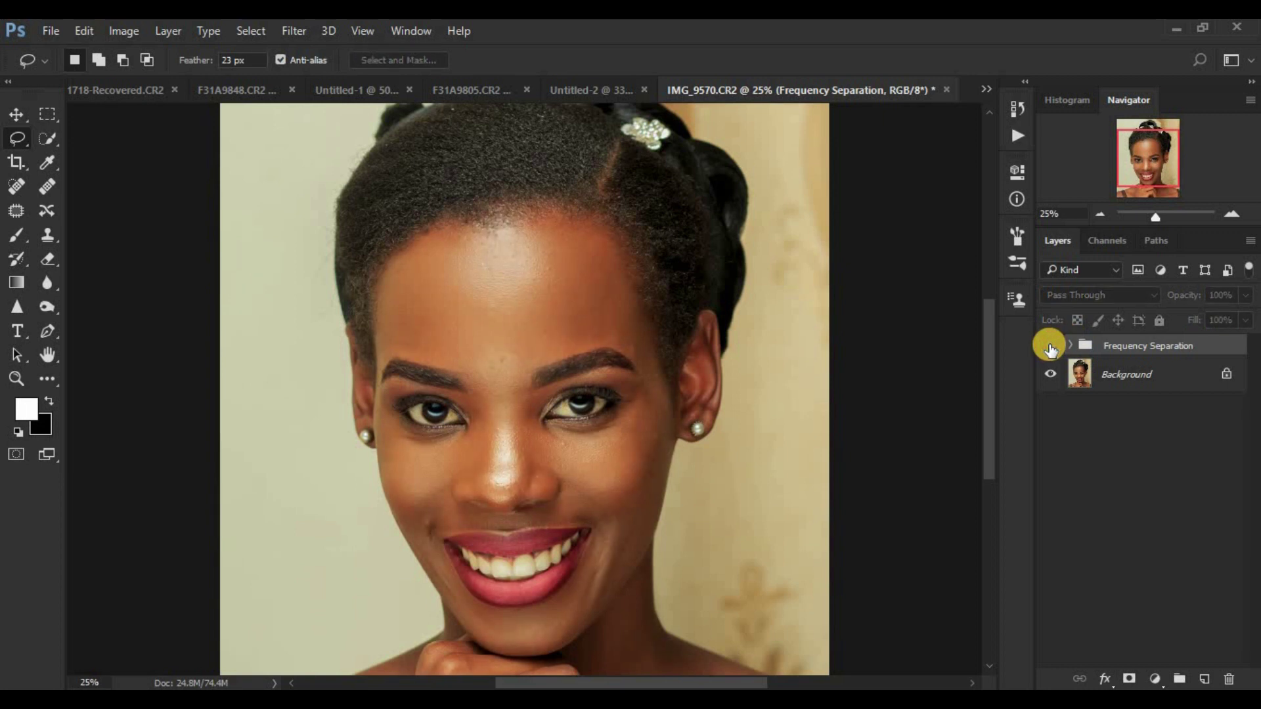
pyautogui.click(1051, 347)
pyautogui.click(1050, 347)
pyautogui.click(1051, 347)
pyautogui.click(1050, 347)
pyautogui.click(1050, 347)
pyautogui.click(1050, 347)
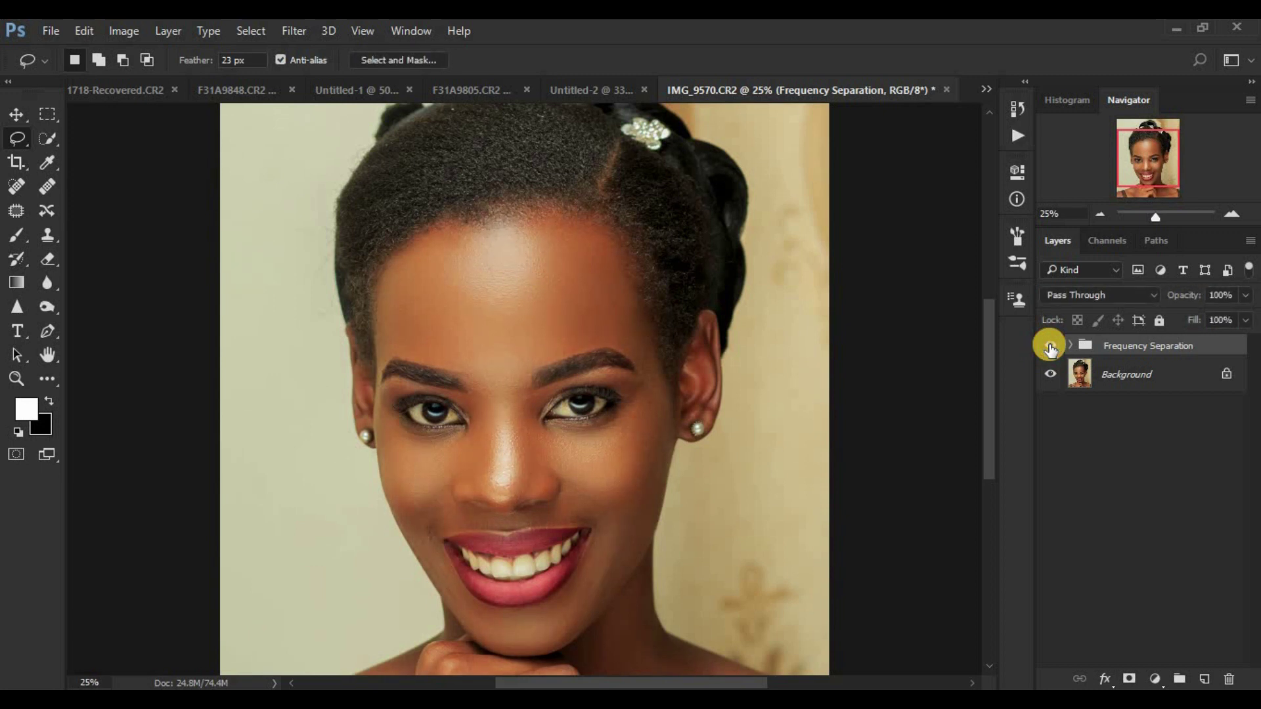
pyautogui.click(1051, 347)
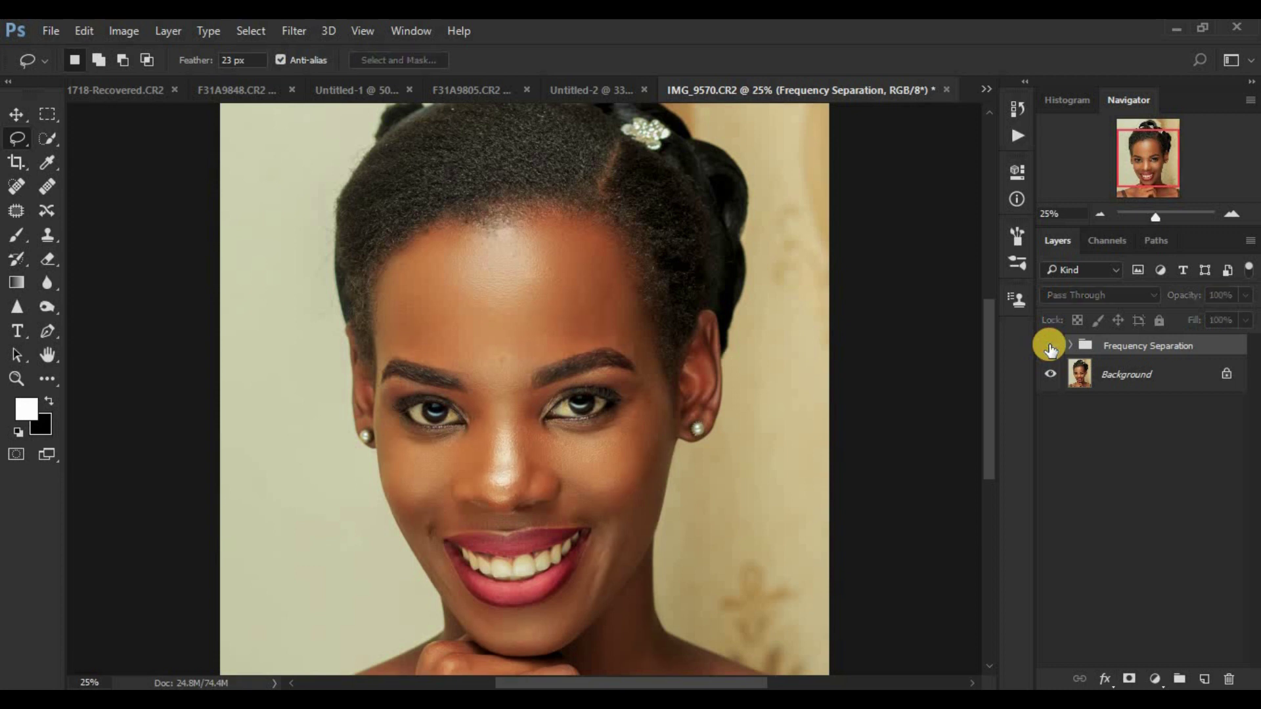
pyautogui.click(1050, 346)
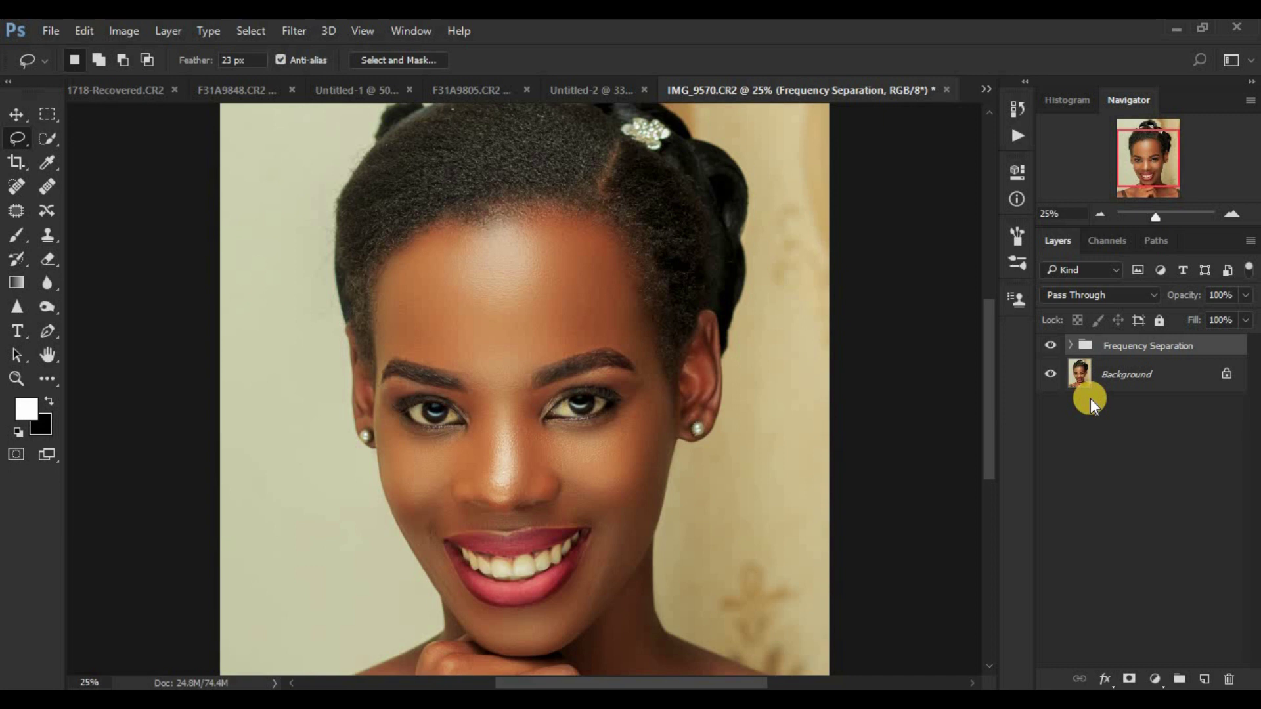
pyautogui.click(1051, 347)
pyautogui.click(1051, 346)
pyautogui.click(1051, 346)
pyautogui.click(1051, 347)
pyautogui.click(1051, 347)
pyautogui.click(1051, 346)
pyautogui.click(1051, 346)
pyautogui.click(1051, 346)
pyautogui.click(1051, 346)
pyautogui.click(1051, 346)
pyautogui.hotkey('ctrl', '-')
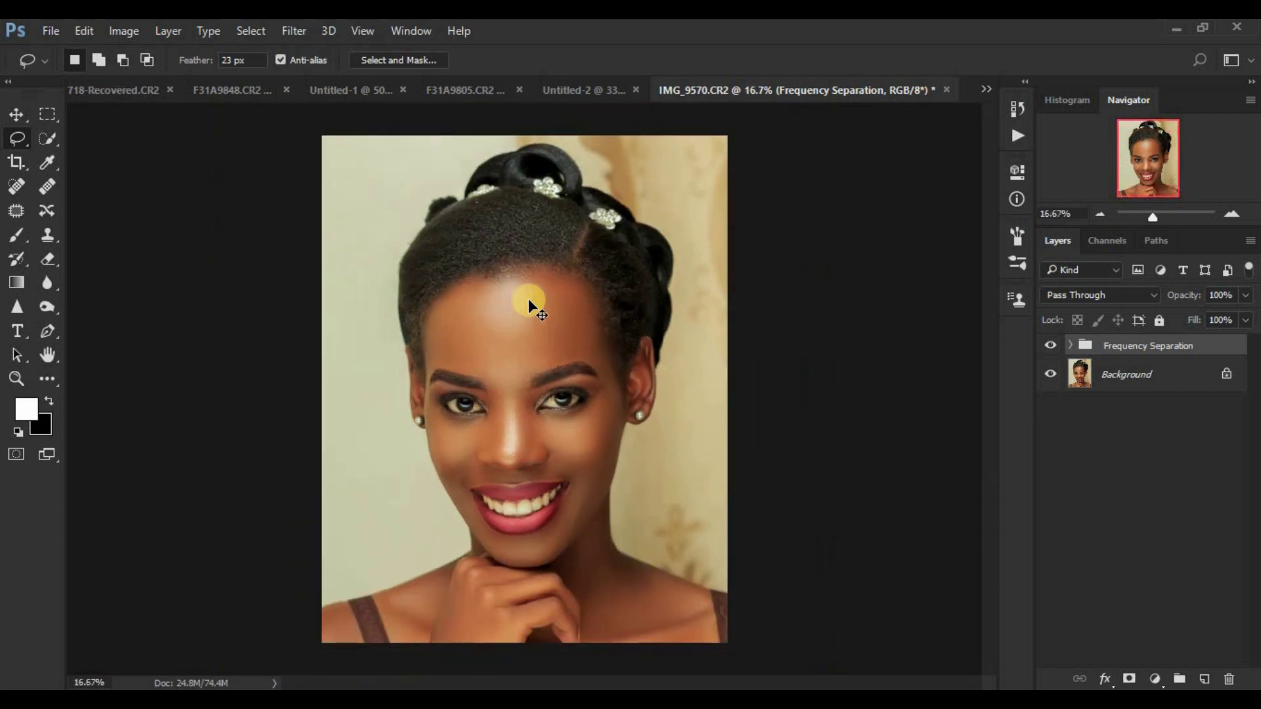
pyautogui.click(1051, 345)
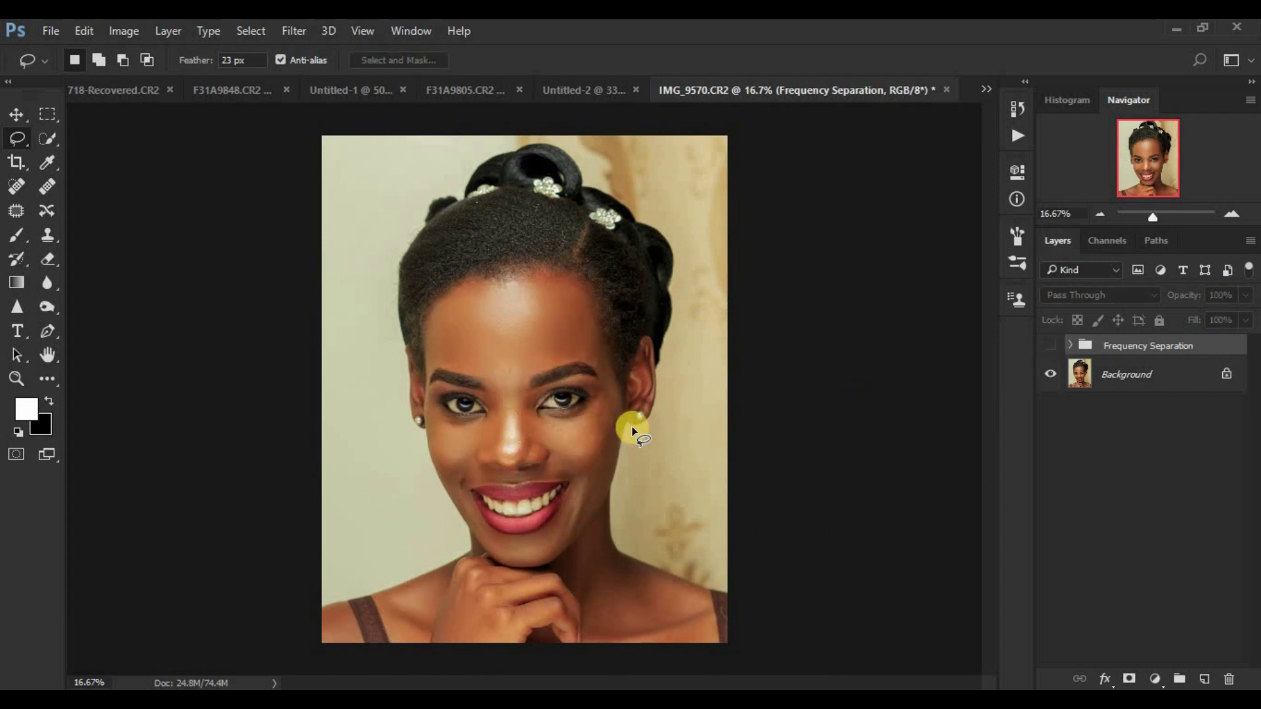
pyautogui.click(1051, 347)
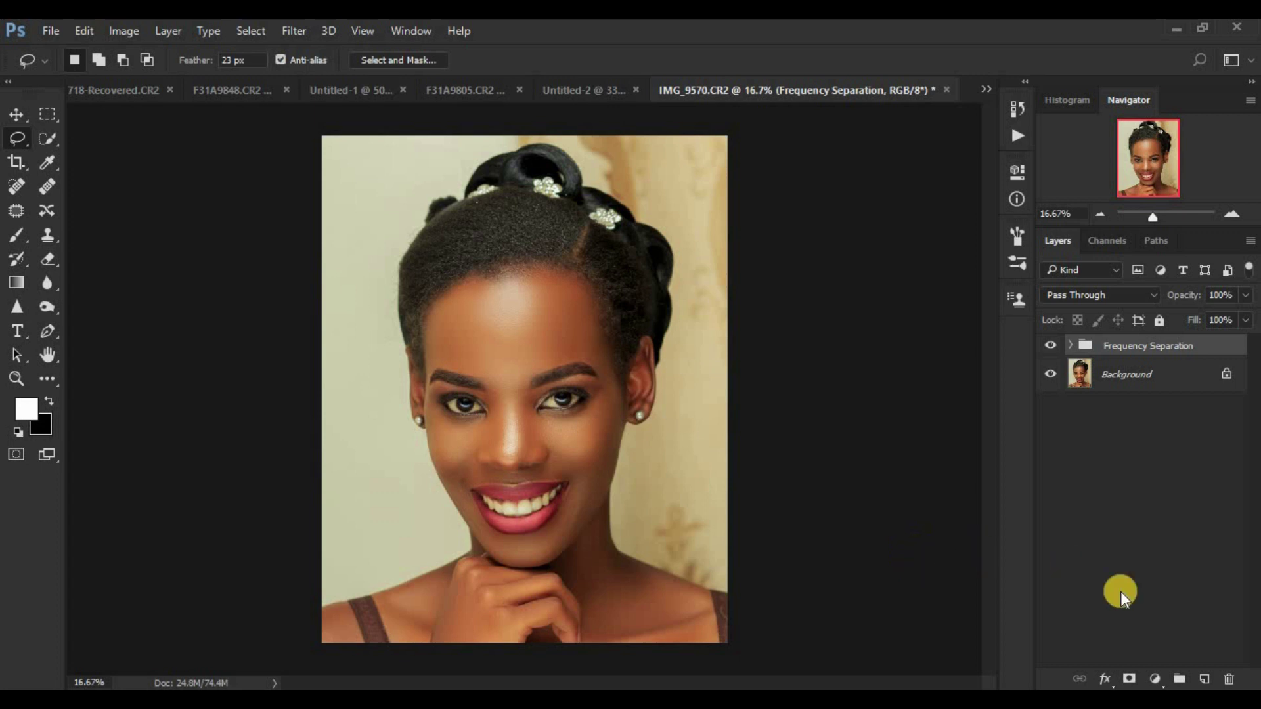
# Add a Curves adjustment layer above the Frequency Separation group and raise the RGB curve's midpoint slightly to brighten the image.
pyautogui.click(1154, 681)
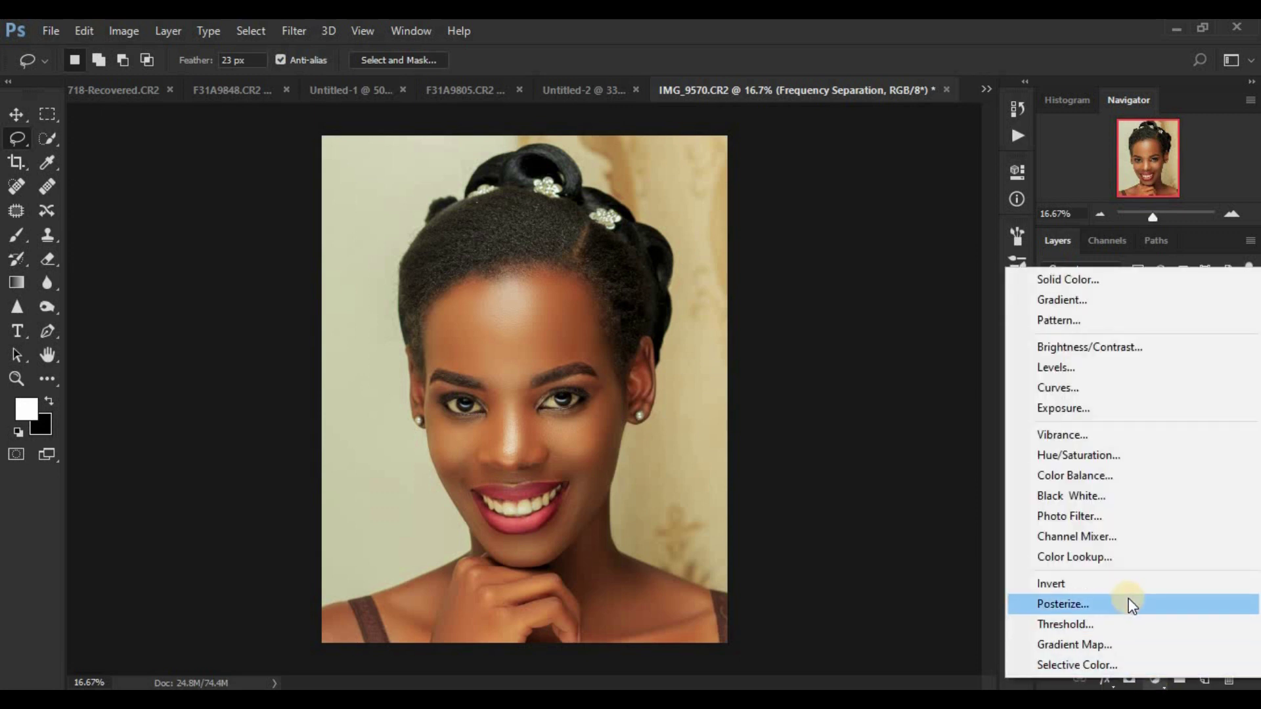
pyautogui.click(1066, 388)
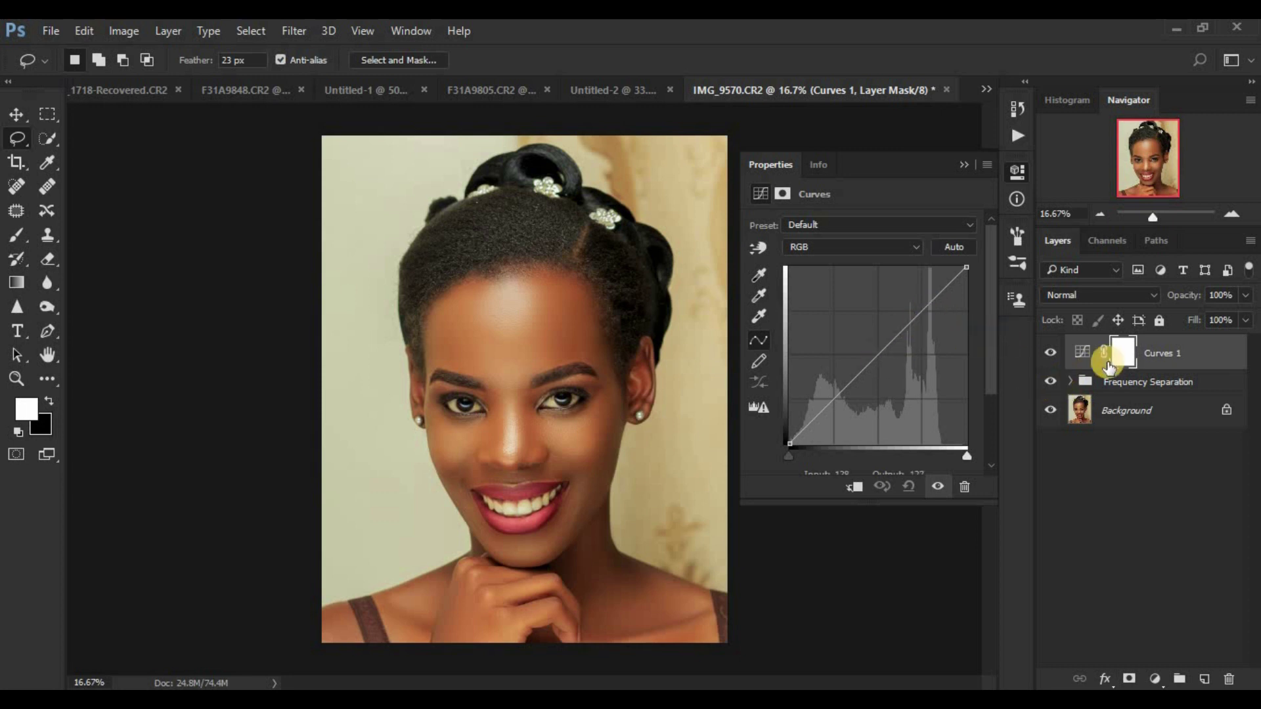
pyautogui.click(876, 355)
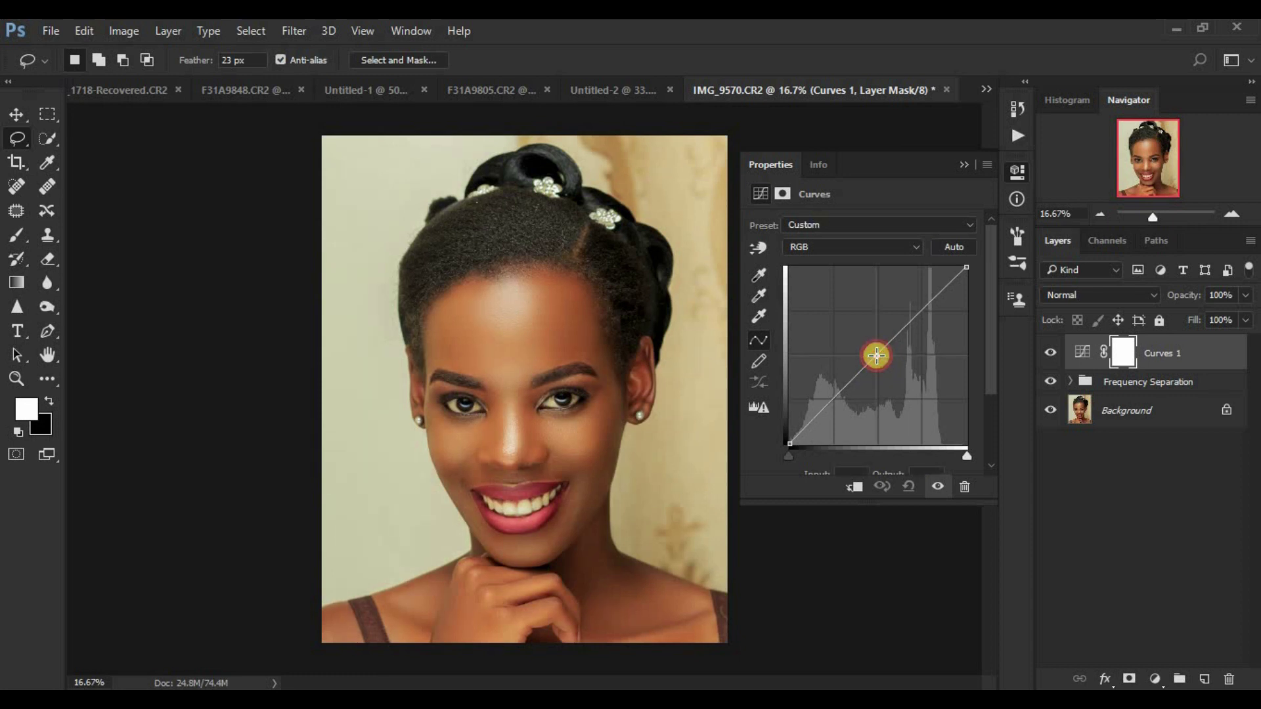
pyautogui.moveTo(876, 354); pyautogui.dragTo(867, 346)
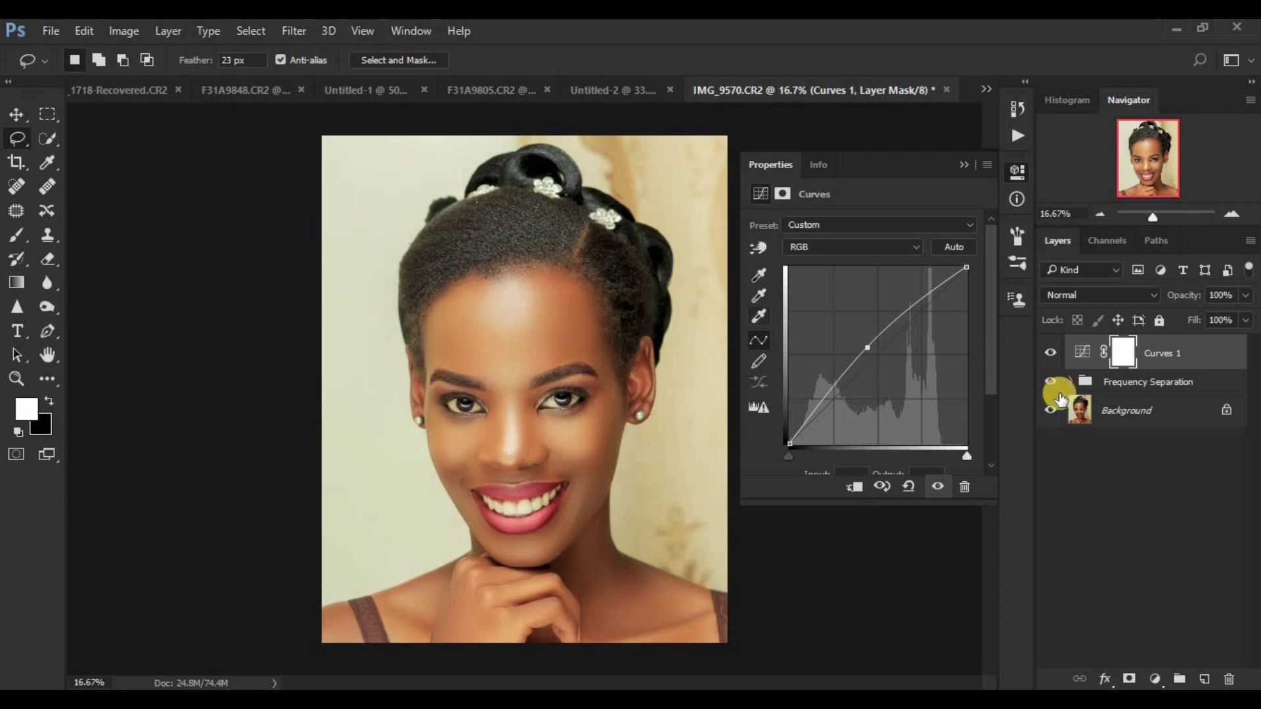
pyautogui.click(960, 163)
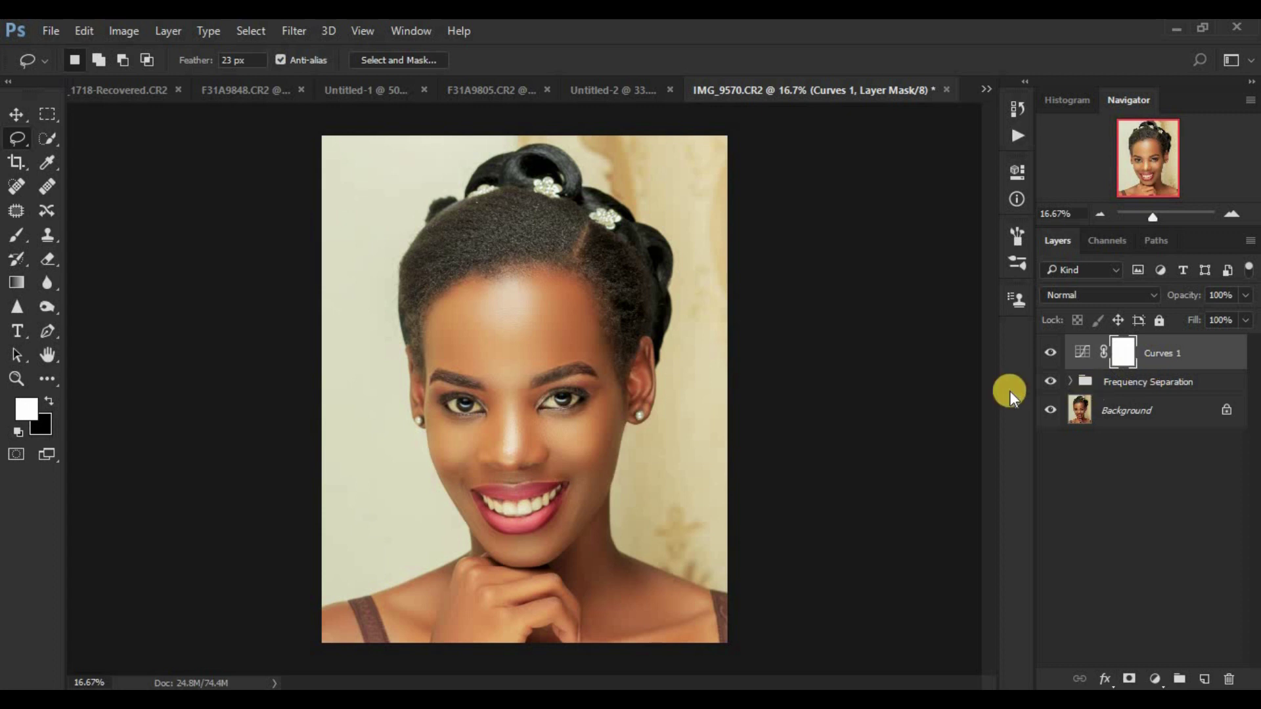
# Invert the brightening Curves layer's mask to black and rename the layer DODGE.
pyautogui.hotkey('ctrl', 'i')
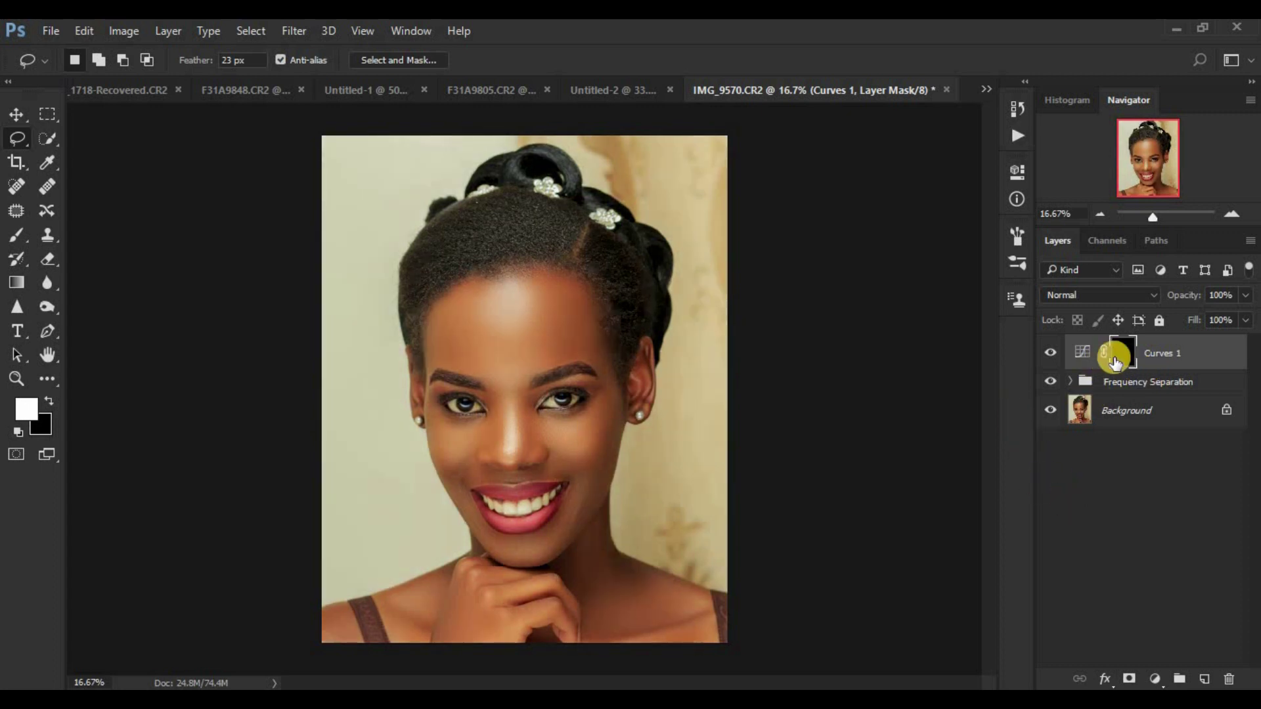
pyautogui.doubleClick(1157, 353)
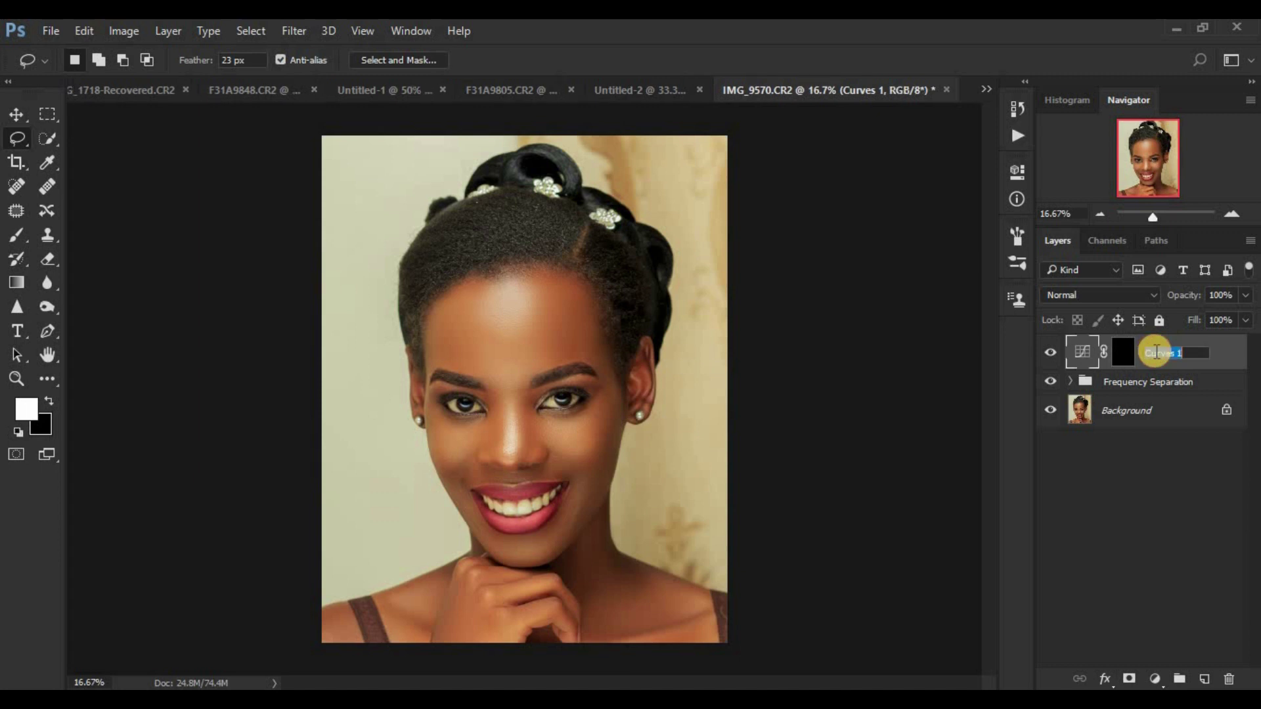
pyautogui.write('Dodge')
pyautogui.press('BackSpace')
pyautogui.press('BackSpace')
pyautogui.press('BackSpace')
pyautogui.press('BackSpace')
pyautogui.write('ODGE')
pyautogui.press('Return')
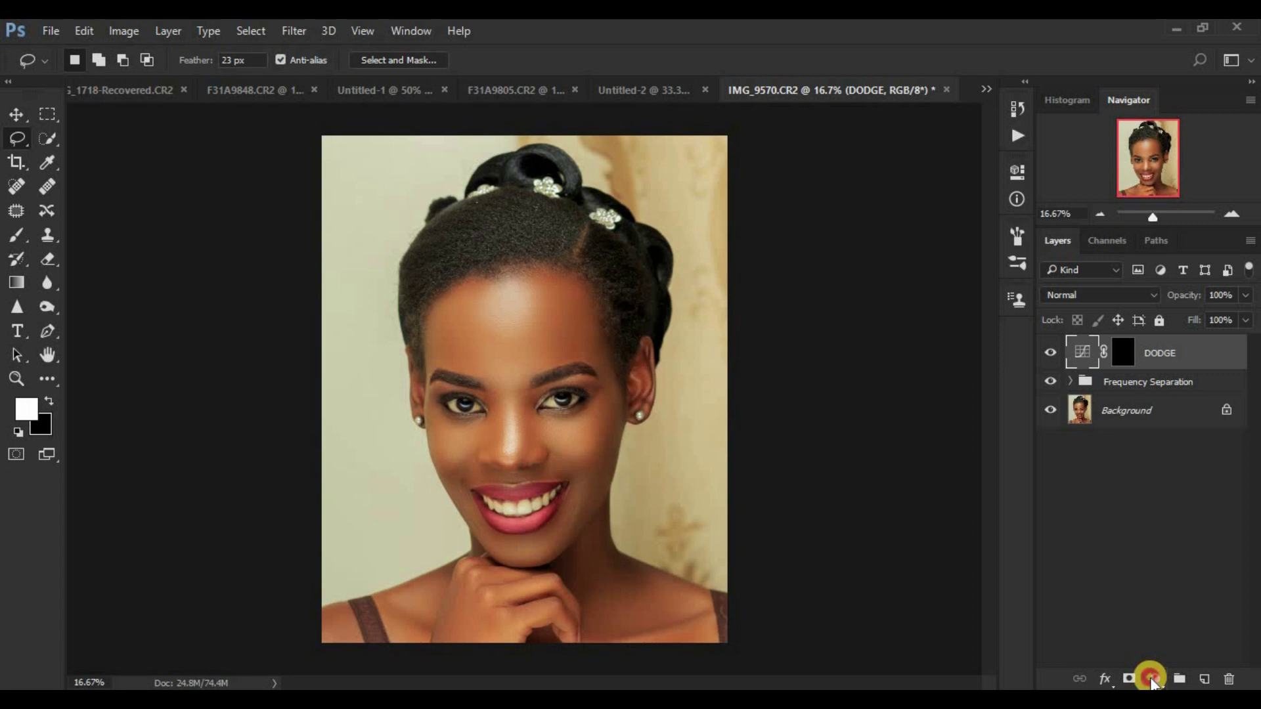
# Add a second Curves adjustment layer above DODGE and lower the RGB curve's midpoint slightly to darken the image.
pyautogui.click(1151, 678)
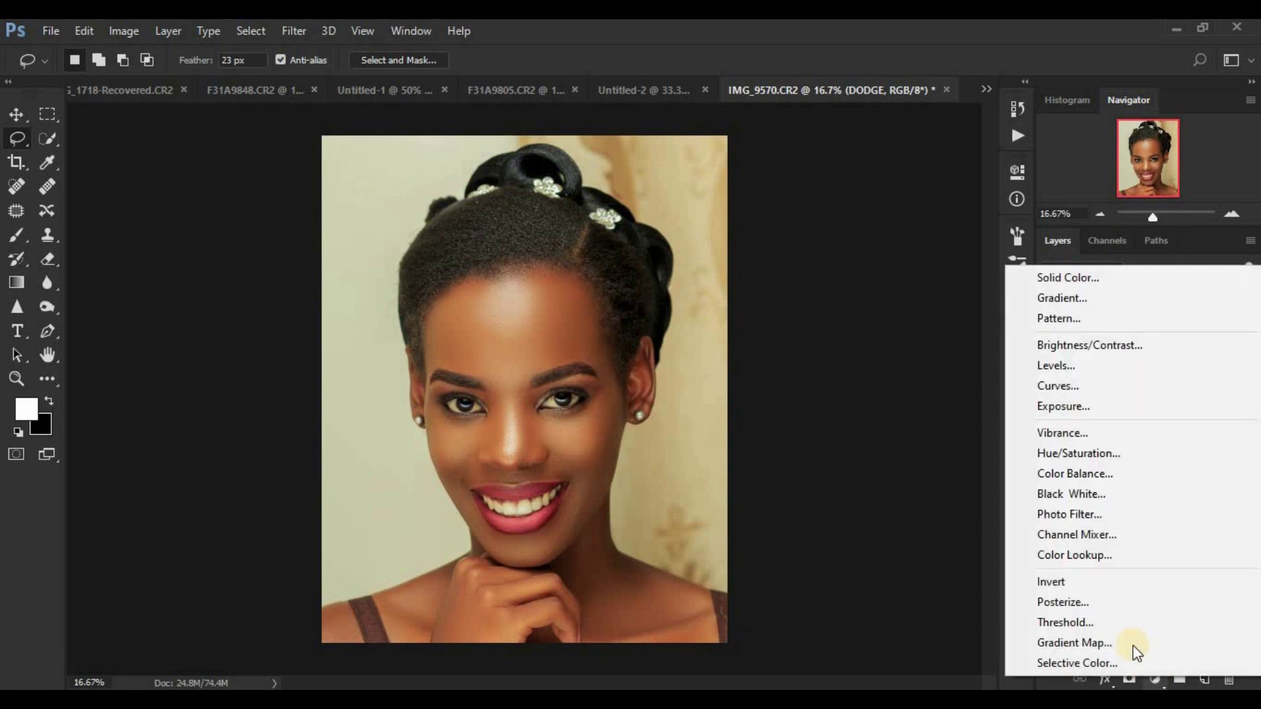
pyautogui.click(1071, 387)
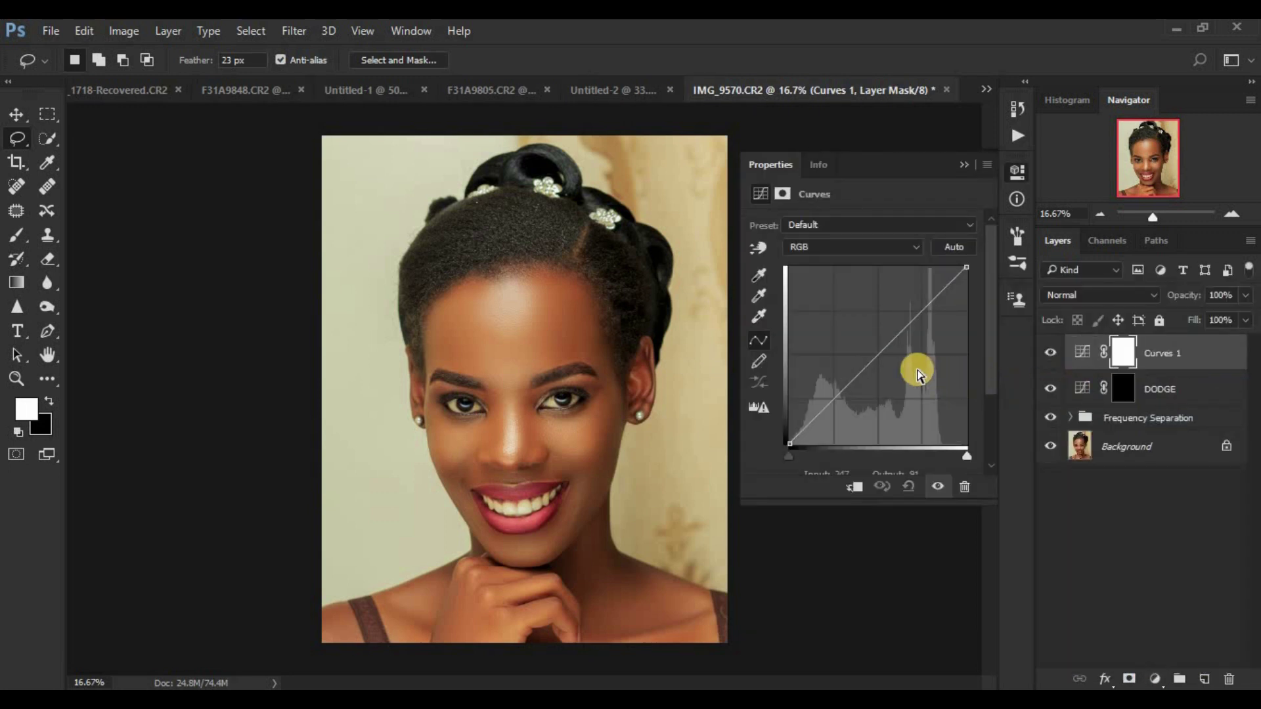
pyautogui.click(877, 355)
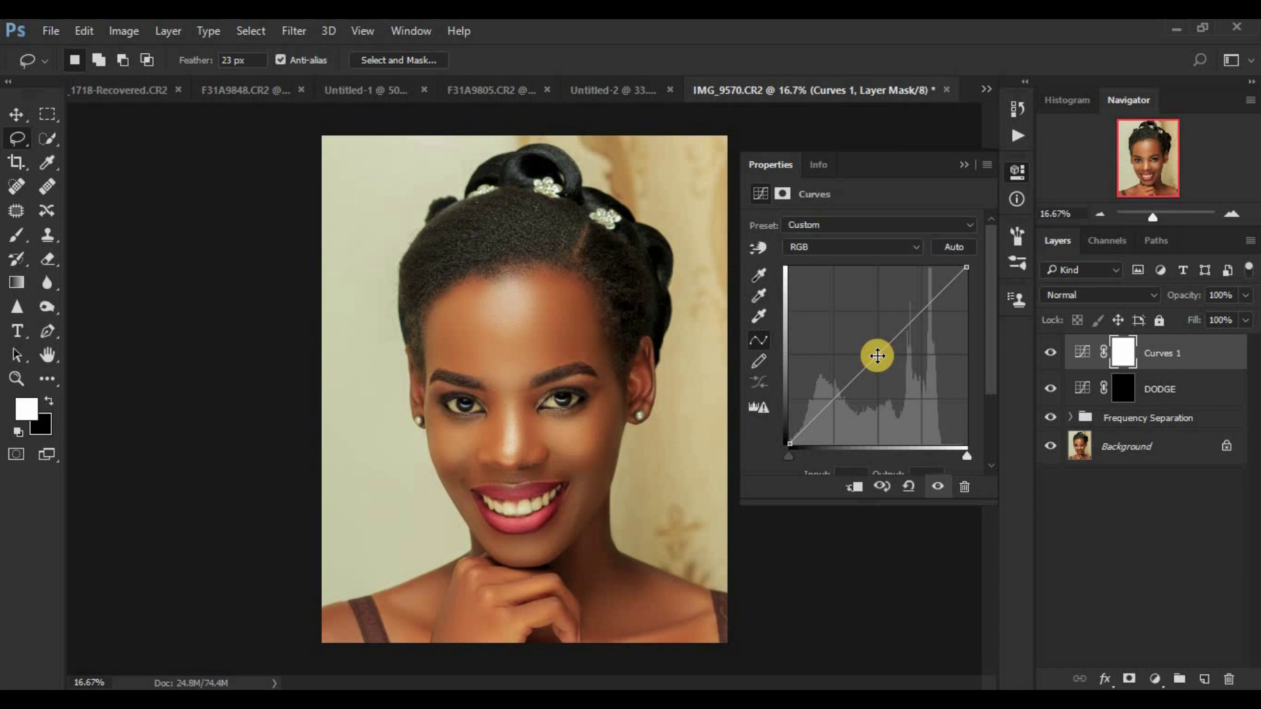
pyautogui.moveTo(877, 355); pyautogui.dragTo(885, 366)
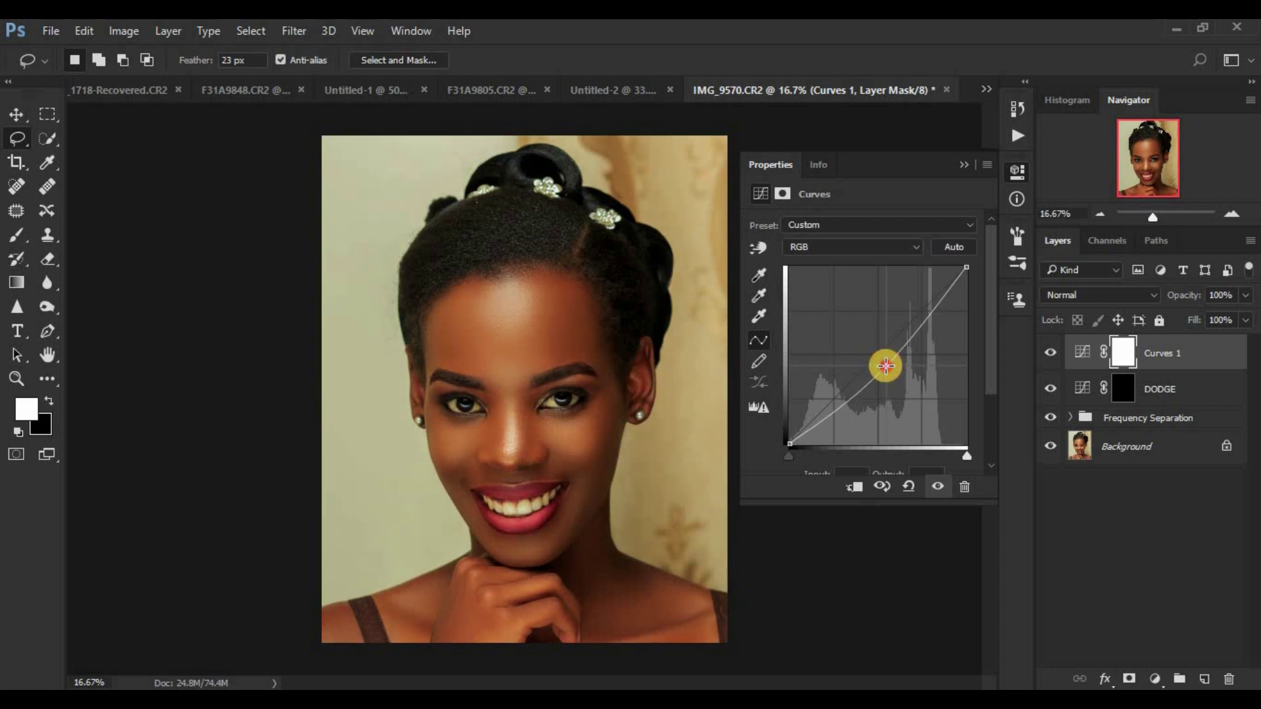
pyautogui.click(964, 168)
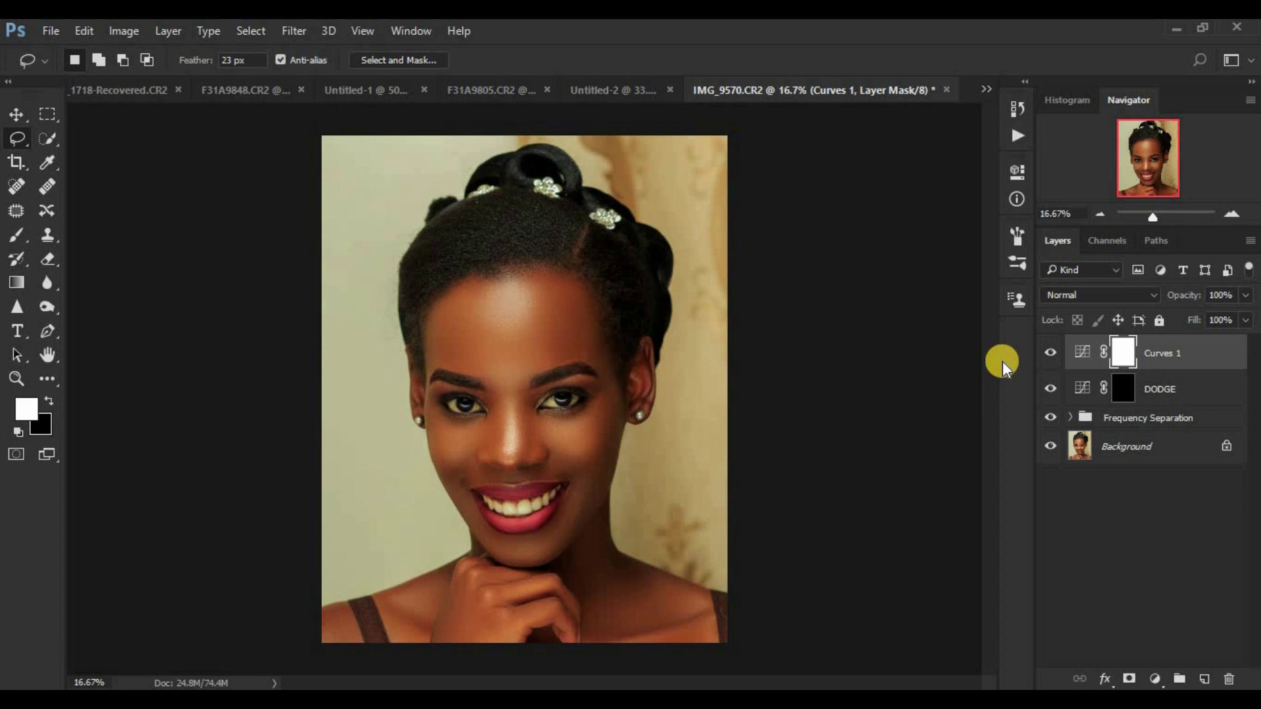
# Invert the darkening Curves layer's mask to black and rename the layer BURN.
pyautogui.hotkey('ctrl', 'i')
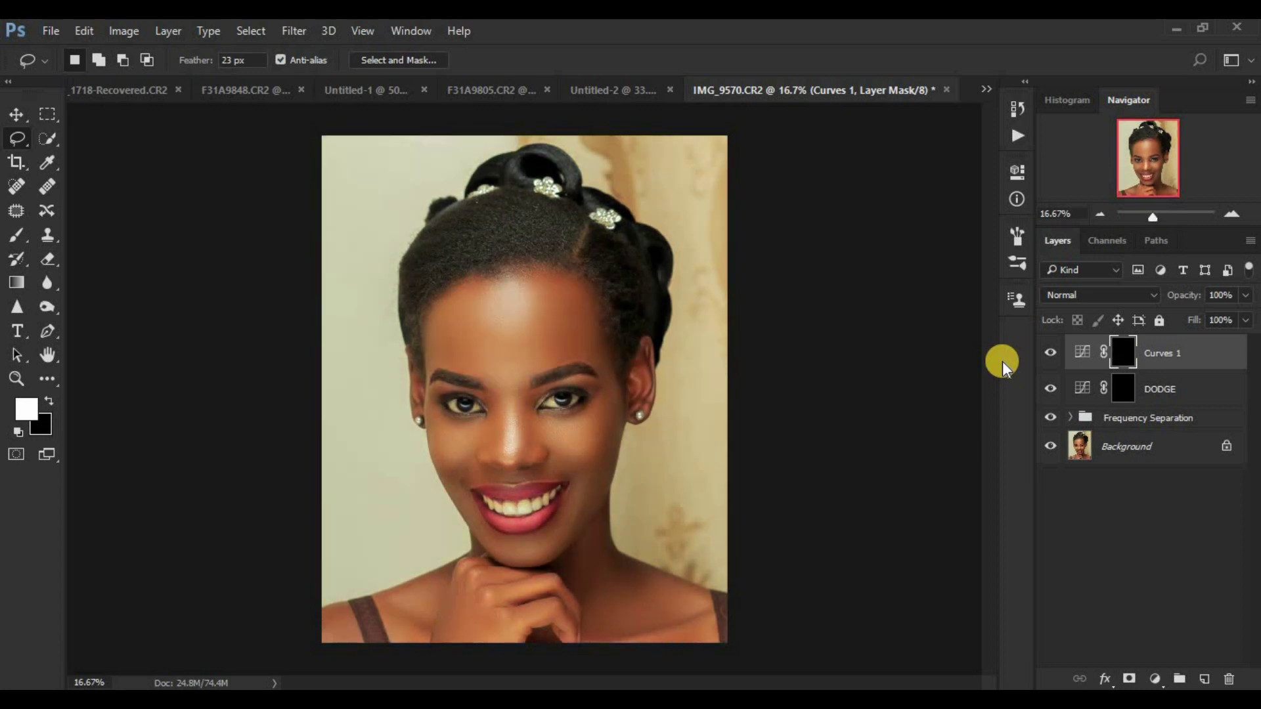
pyautogui.doubleClick(1156, 353)
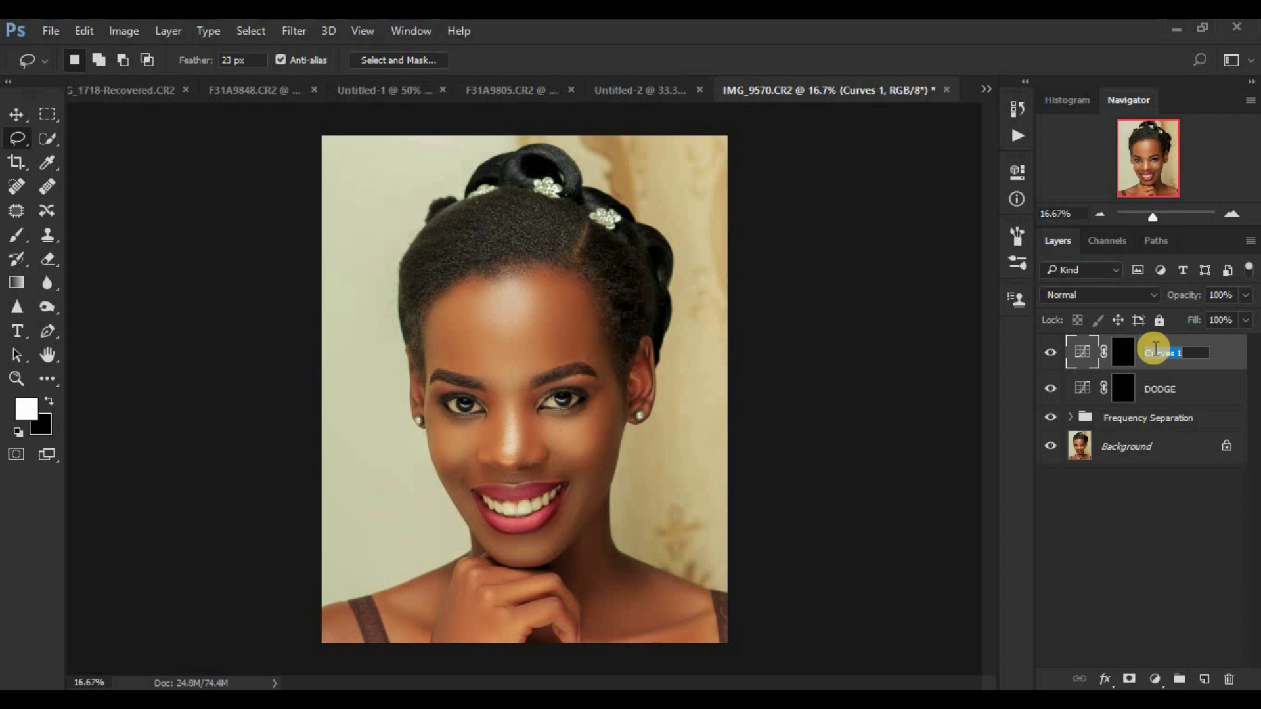
pyautogui.write('BURN')
pyautogui.press('Return')
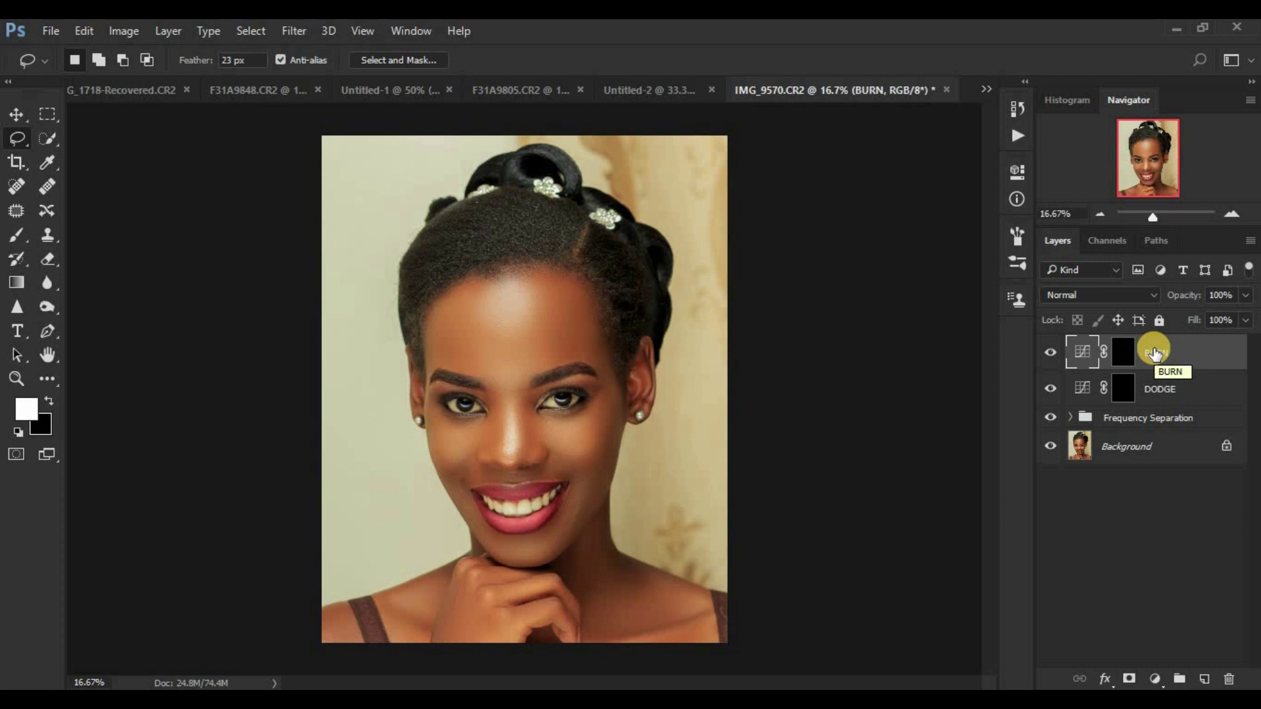
# Group the BURN and DODGE layers and name the group DODGE AND BURN.
pyautogui.keyDown('shift'); pyautogui.click(1194, 388); pyautogui.keyUp('shift')
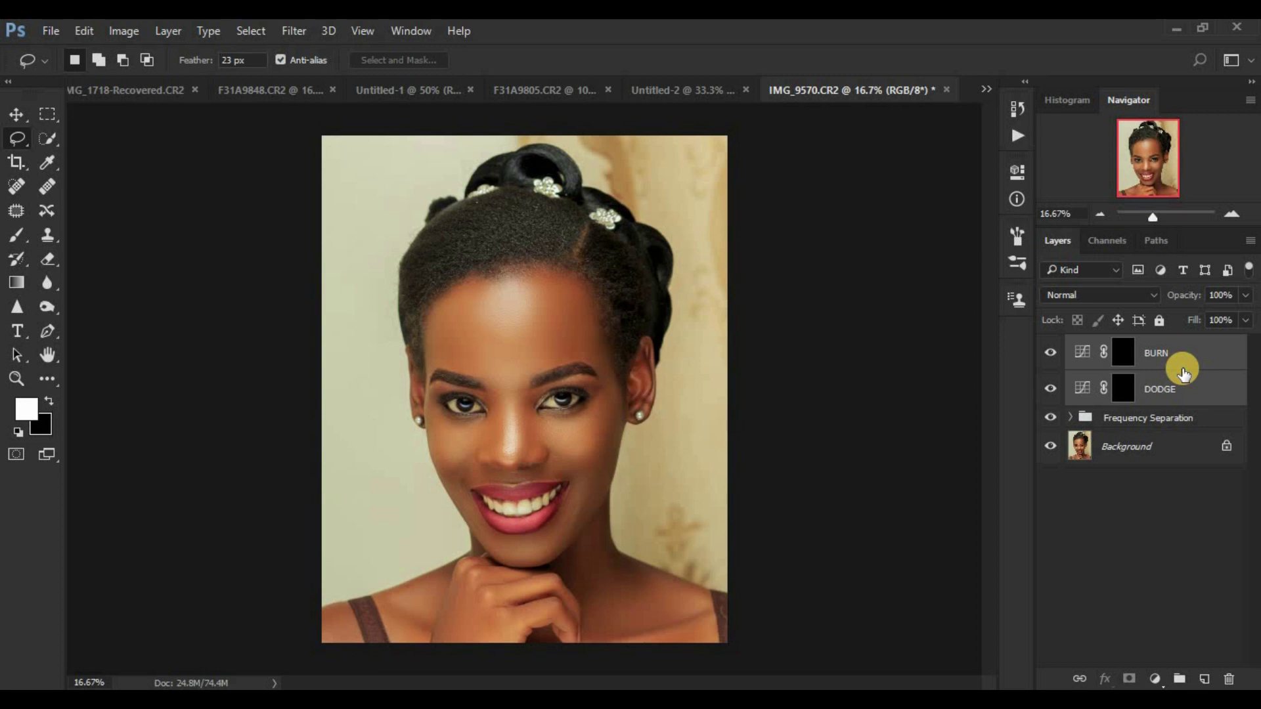
pyautogui.hotkey('ctrl', 'g')
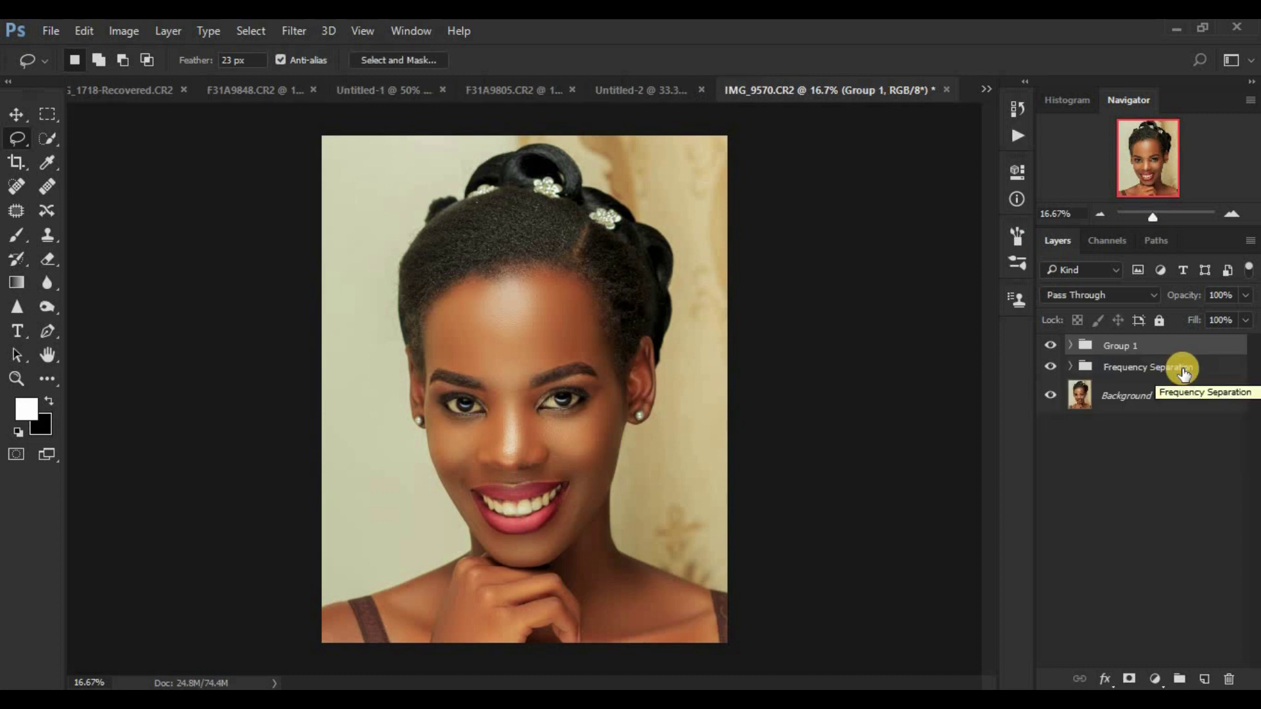
pyautogui.doubleClick(1121, 346)
pyautogui.write('DODGE')
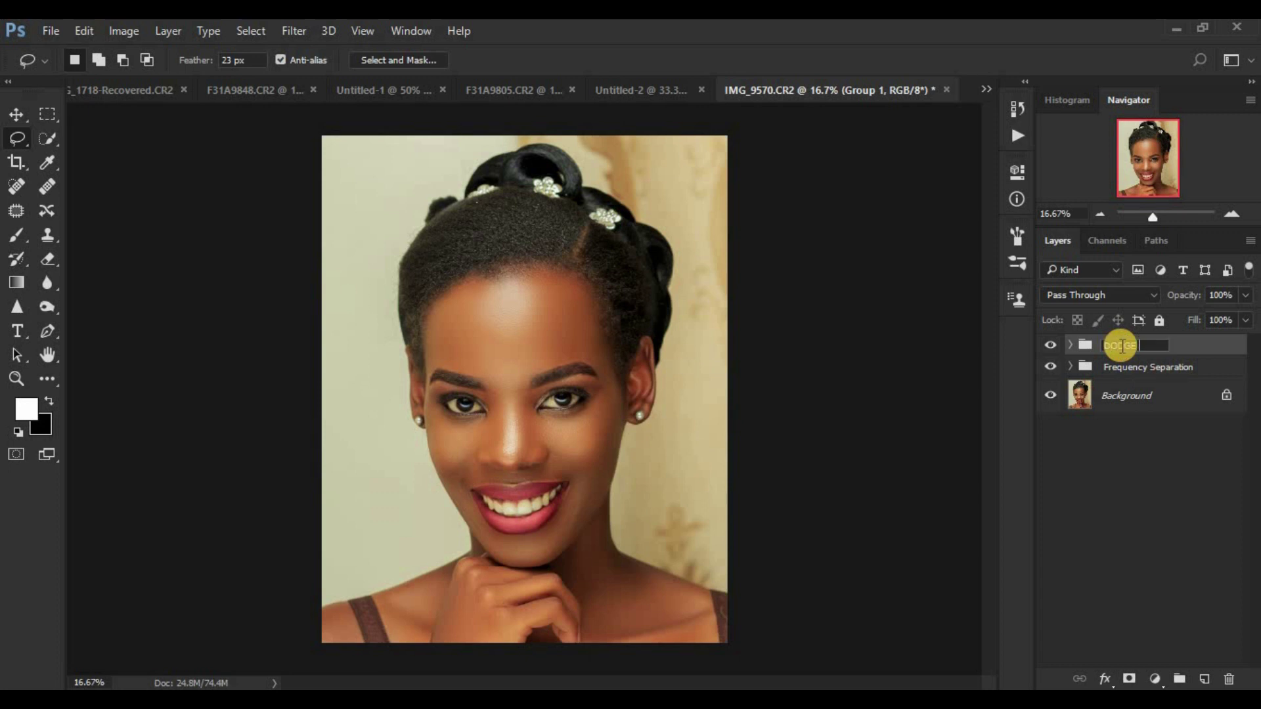
pyautogui.write(' AND BURN')
pyautogui.press('Return')
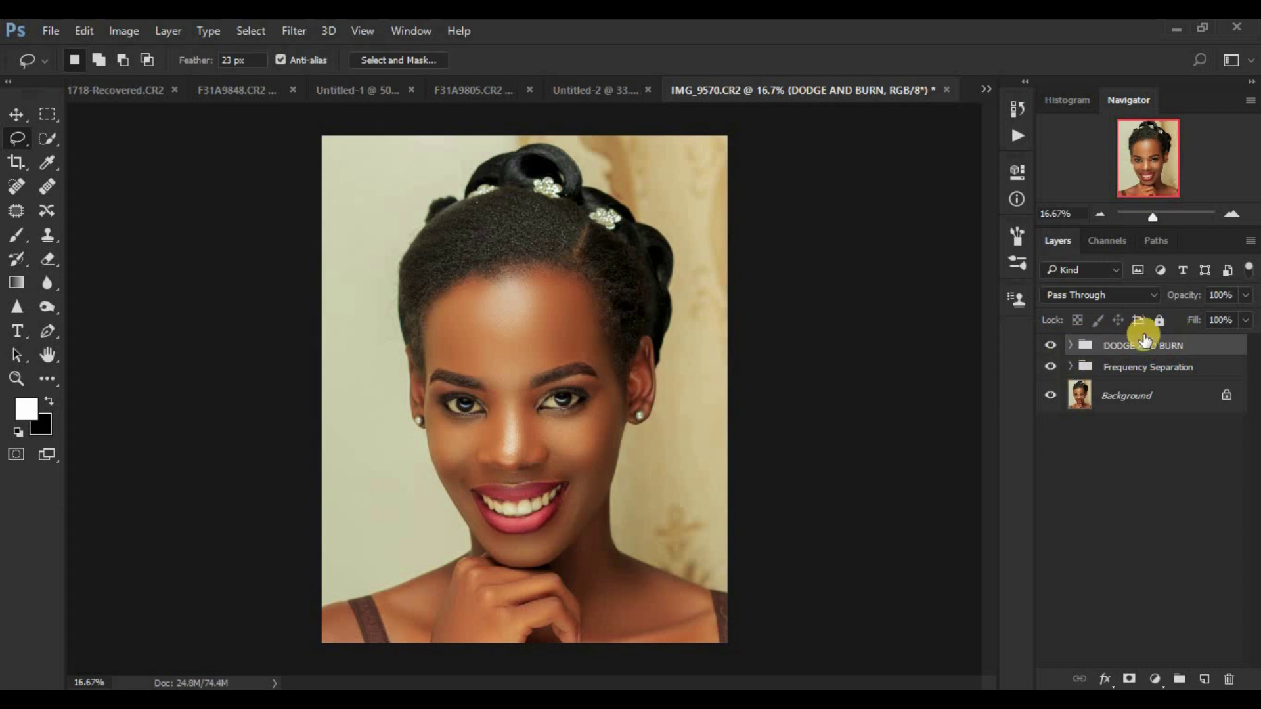
# Add a Black & White adjustment layer above BURN in the DODGE AND BURN group and set its Reds to -12.
pyautogui.click(1071, 346)
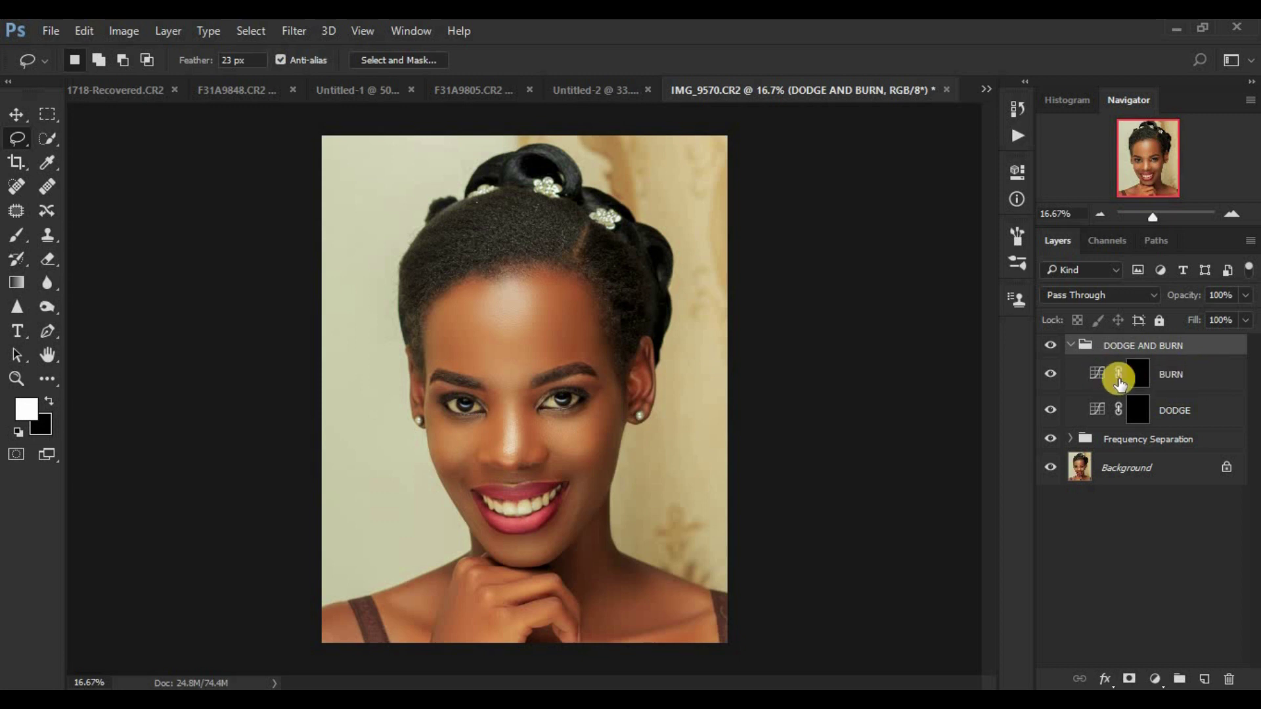
pyautogui.click(1168, 375)
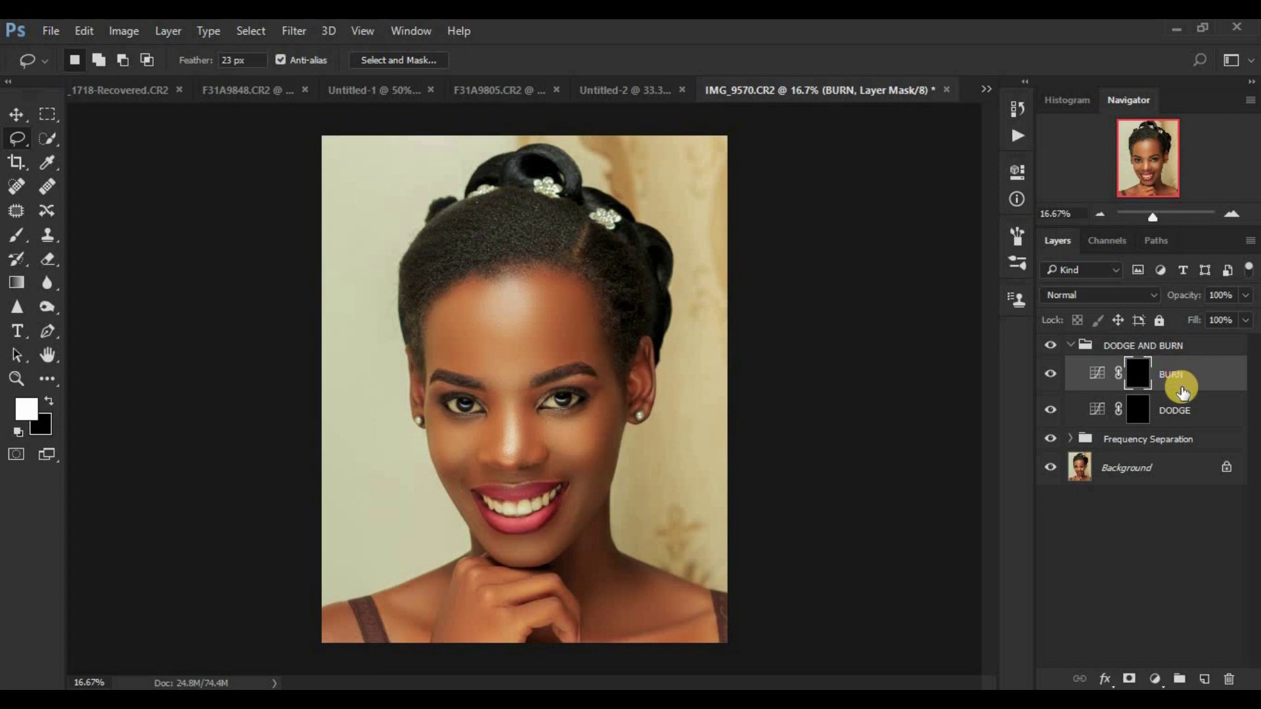
pyautogui.click(1152, 679)
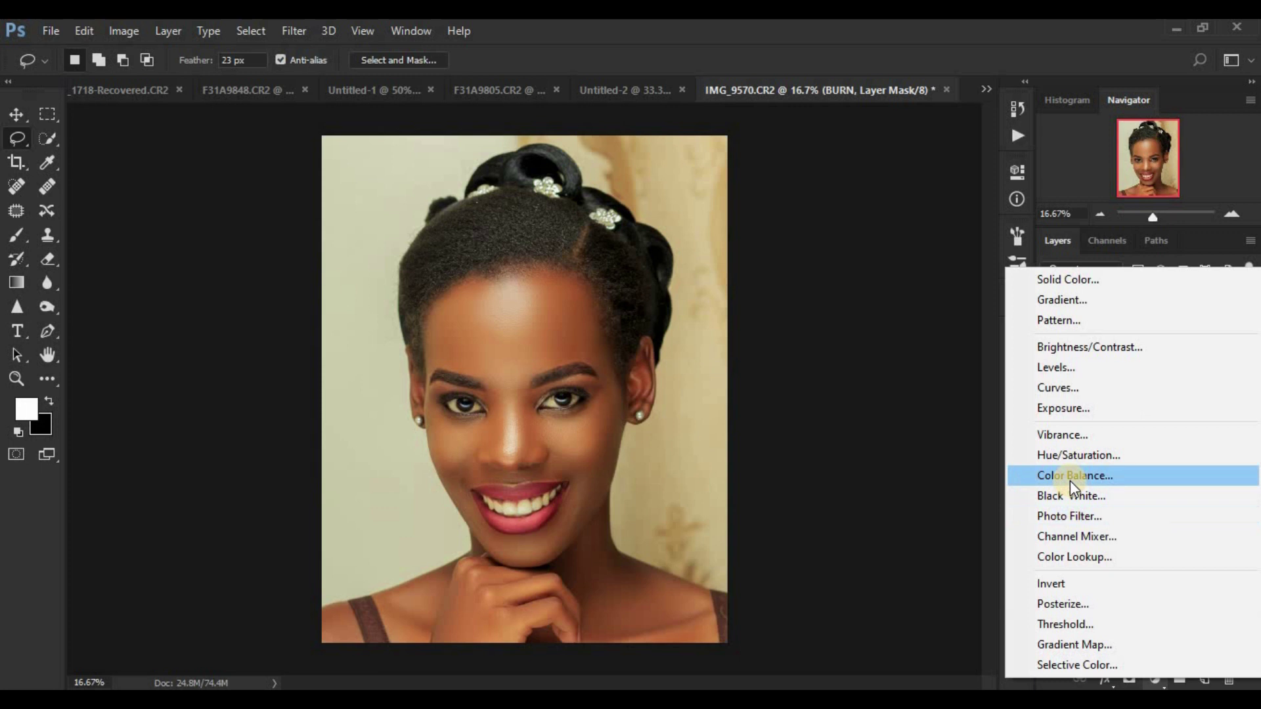
pyautogui.click(1073, 499)
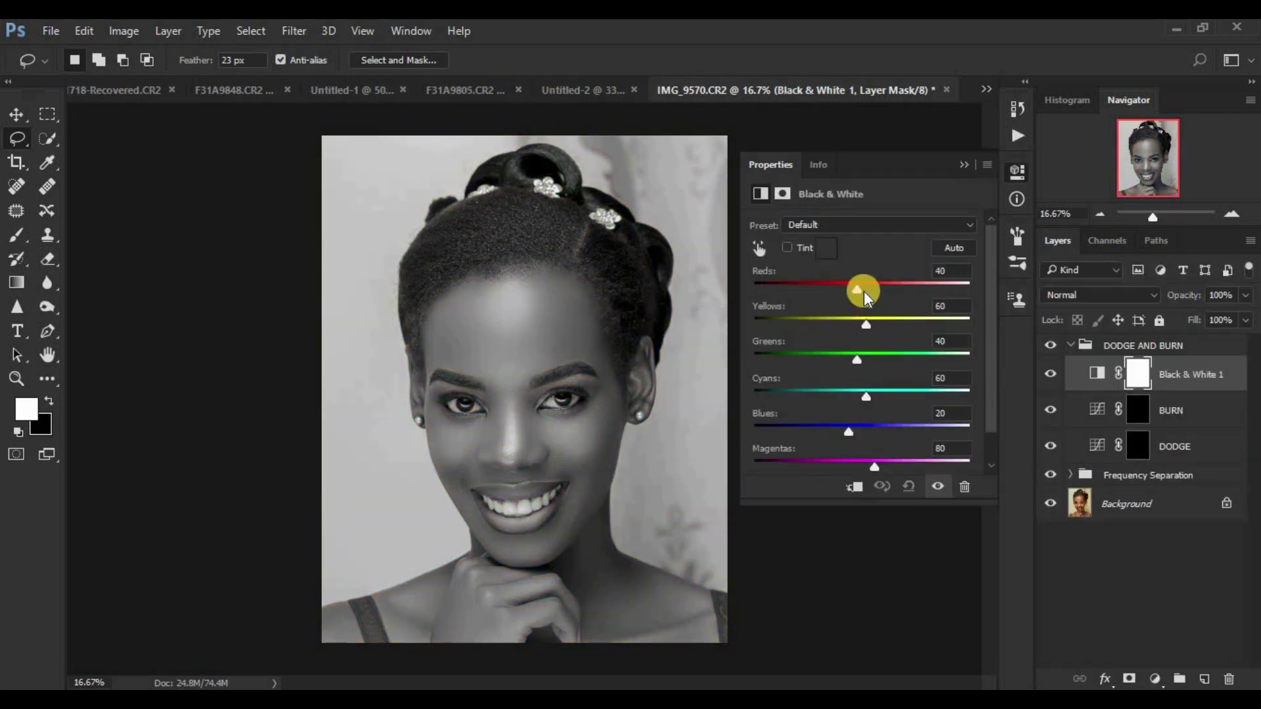
pyautogui.moveTo(854, 289); pyautogui.dragTo(836, 293)
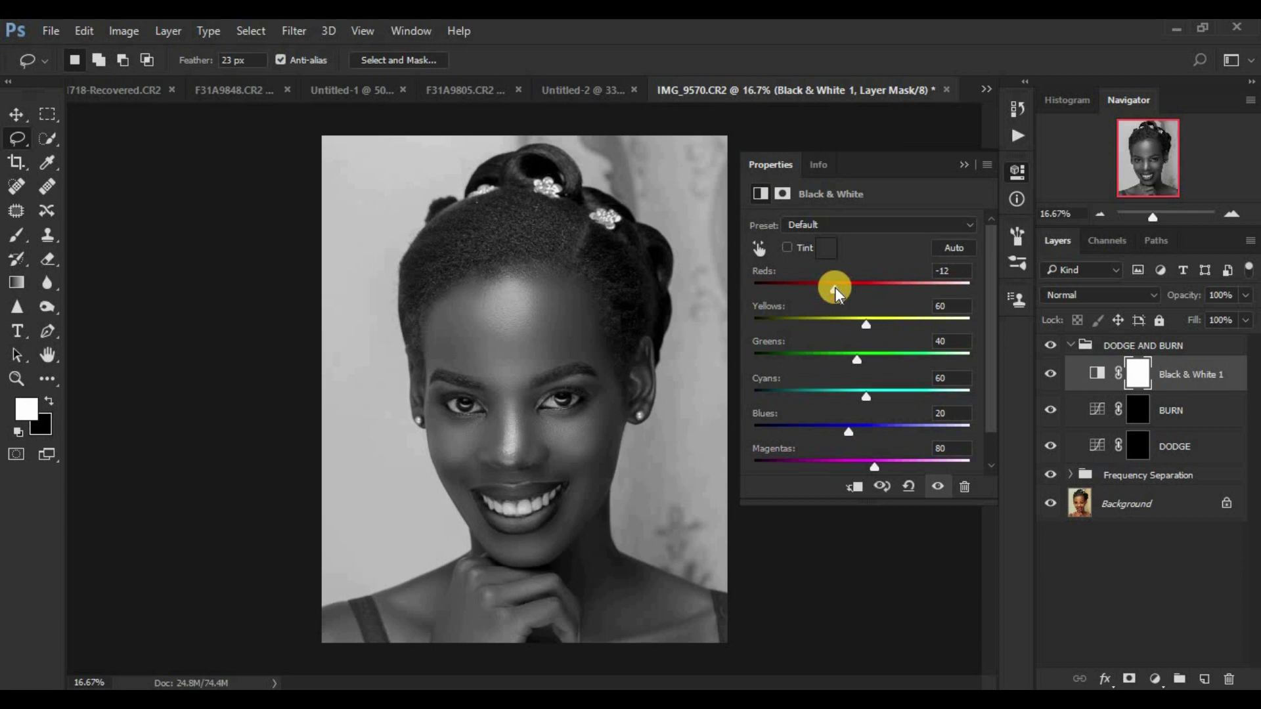
pyautogui.click(957, 156)
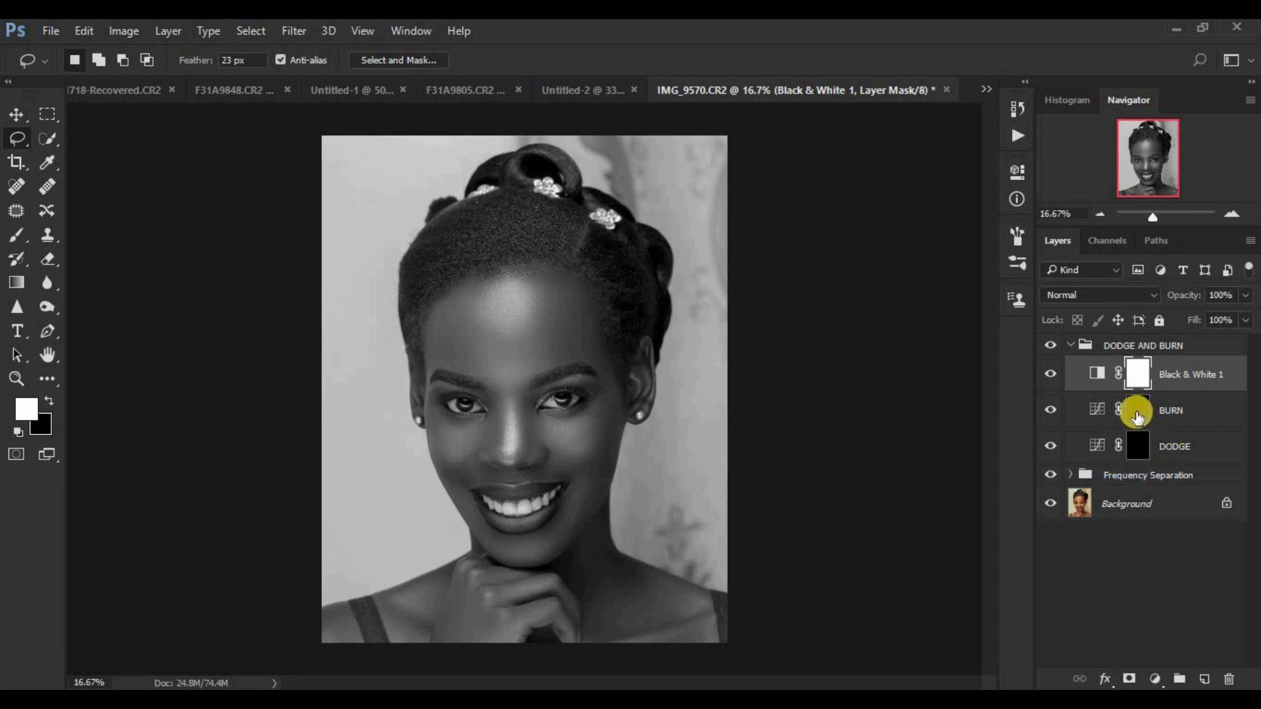
# Select the DODGE layer's mask and set the Brush tool's hardness to 0%.
pyautogui.click(1139, 447)
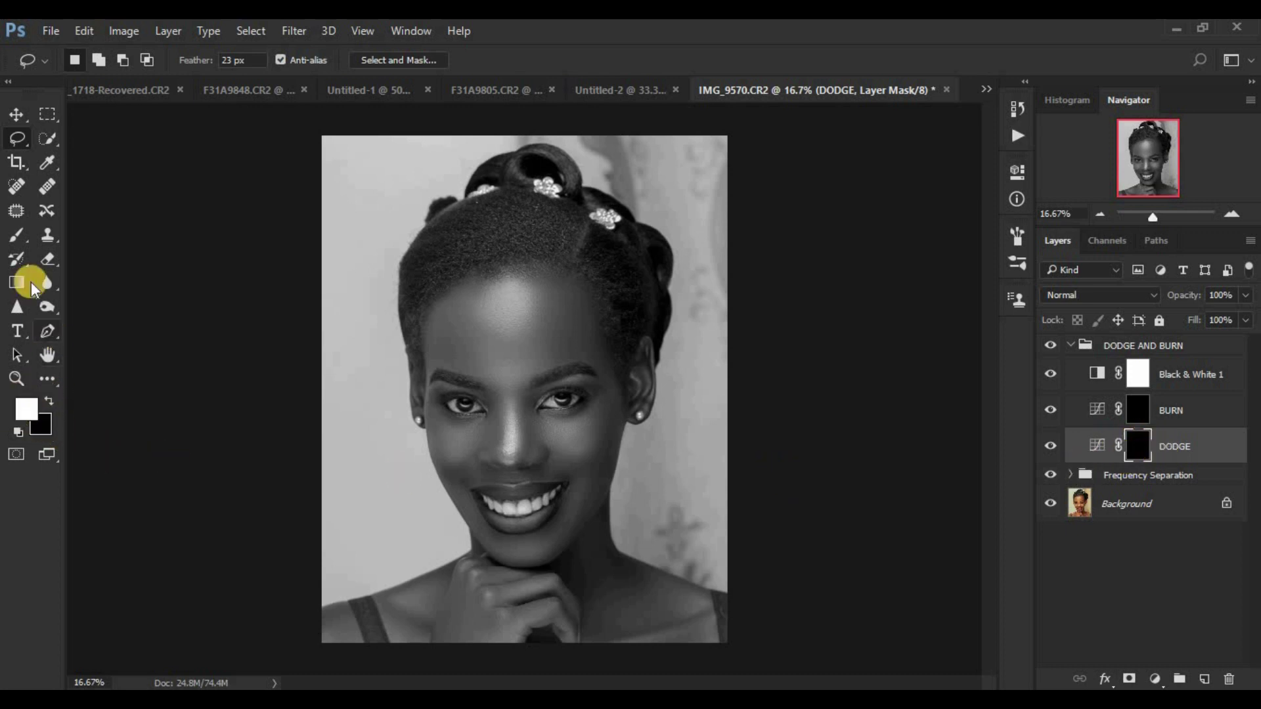
pyautogui.click(16, 238)
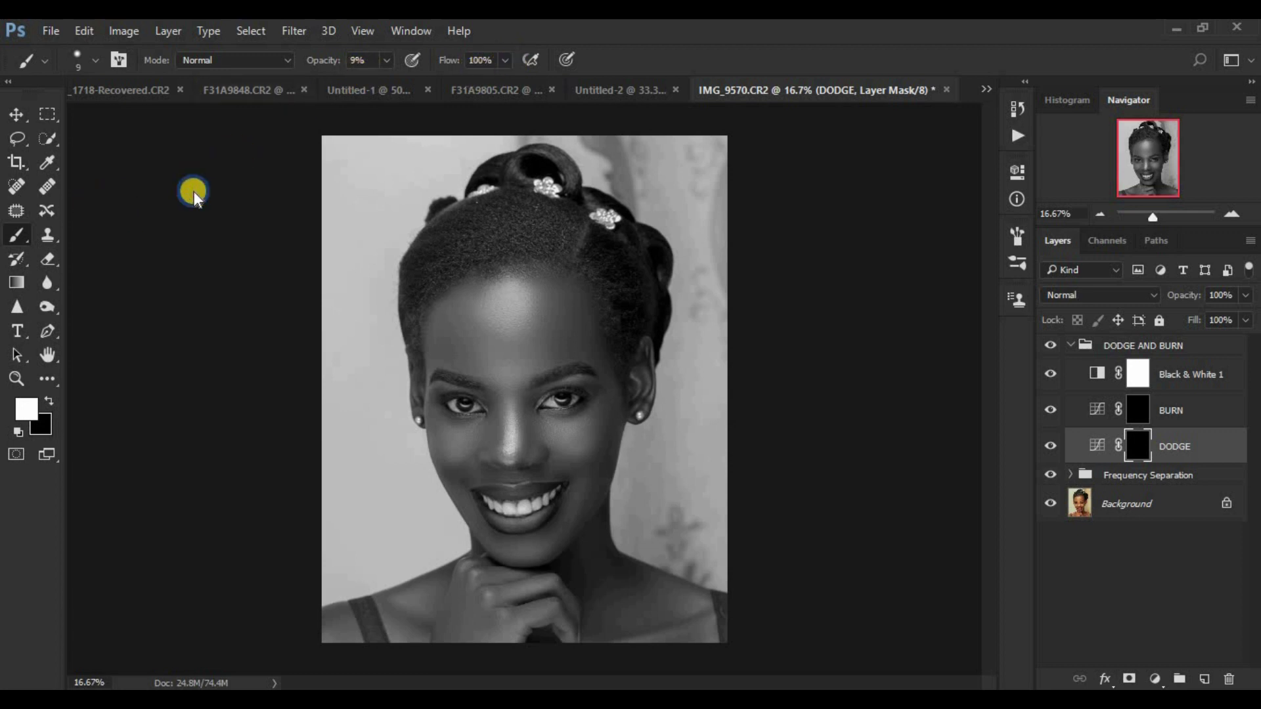
pyautogui.rightClick(194, 191)
pyautogui.click(94, 172)
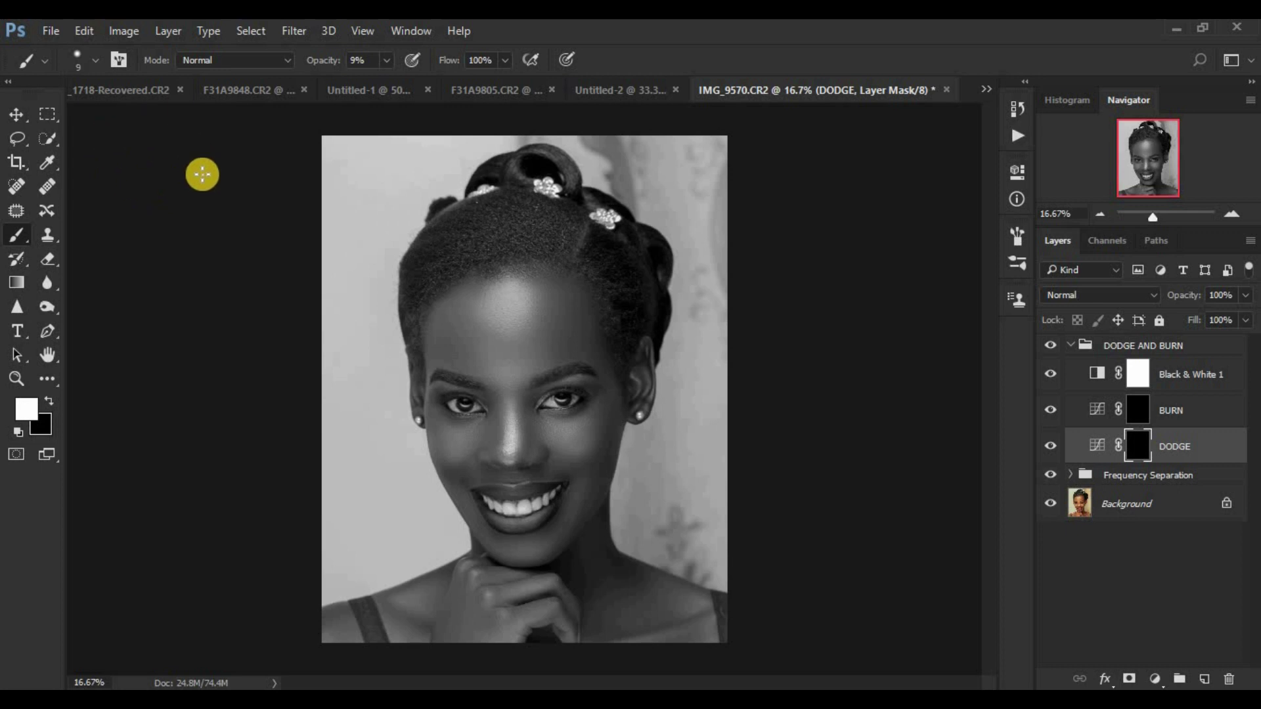
pyautogui.click(427, 259)
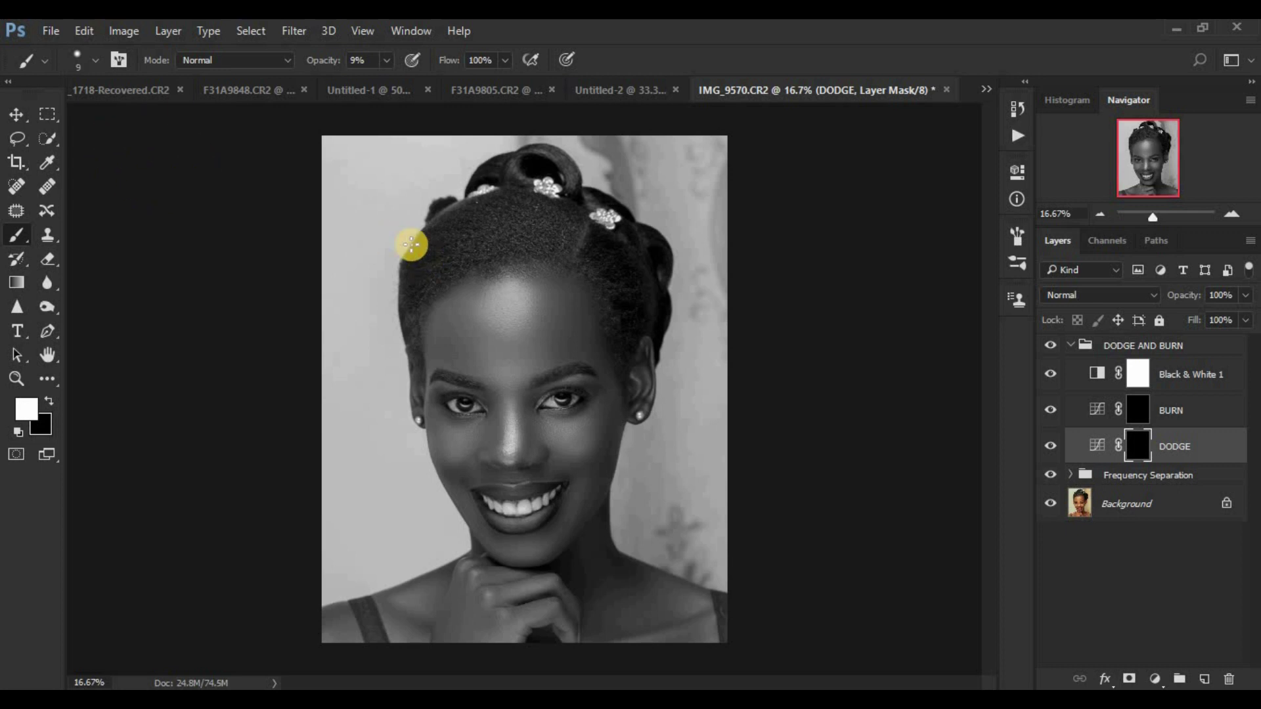
pyautogui.rightClick(414, 244)
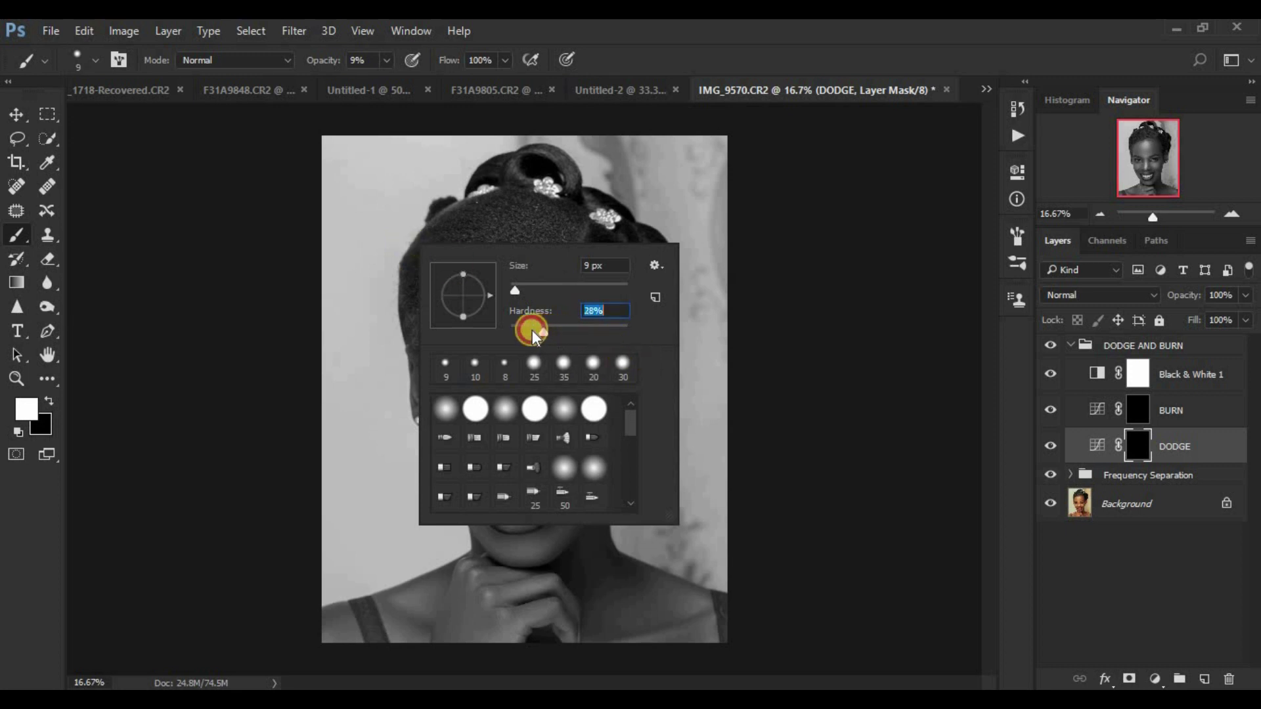
pyautogui.moveTo(518, 330); pyautogui.dragTo(508, 330)
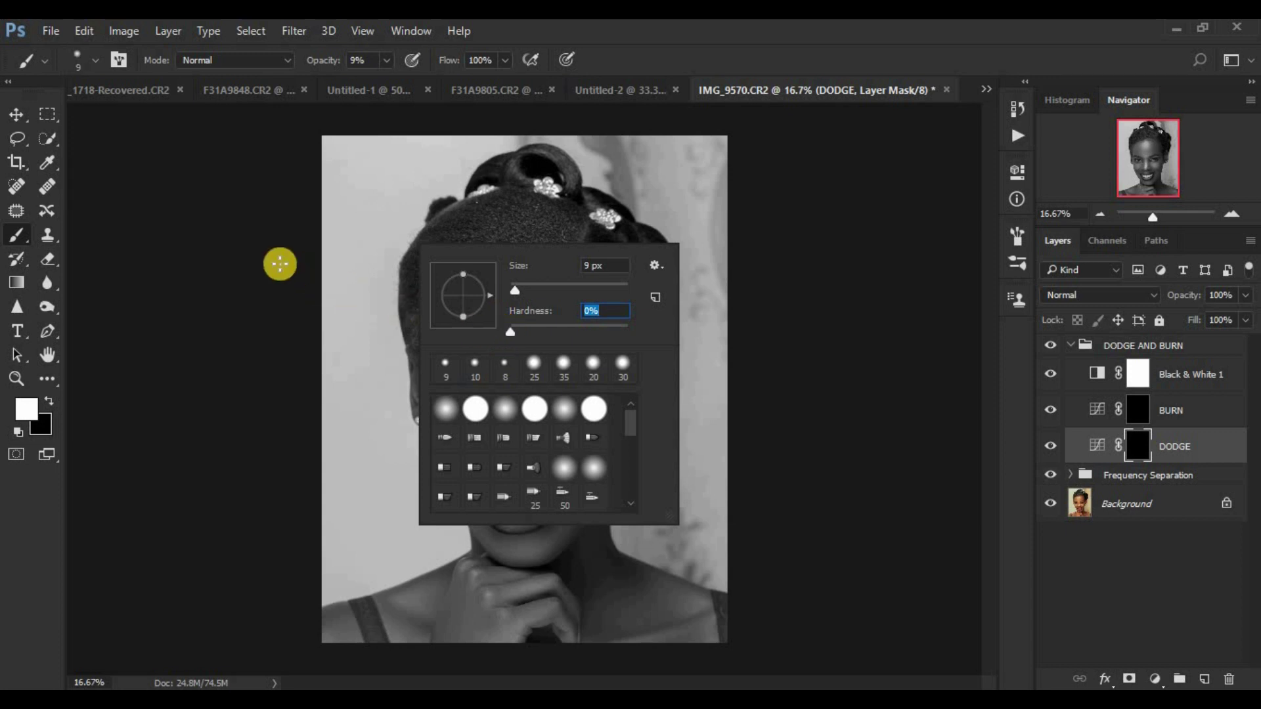
pyautogui.press('Return')
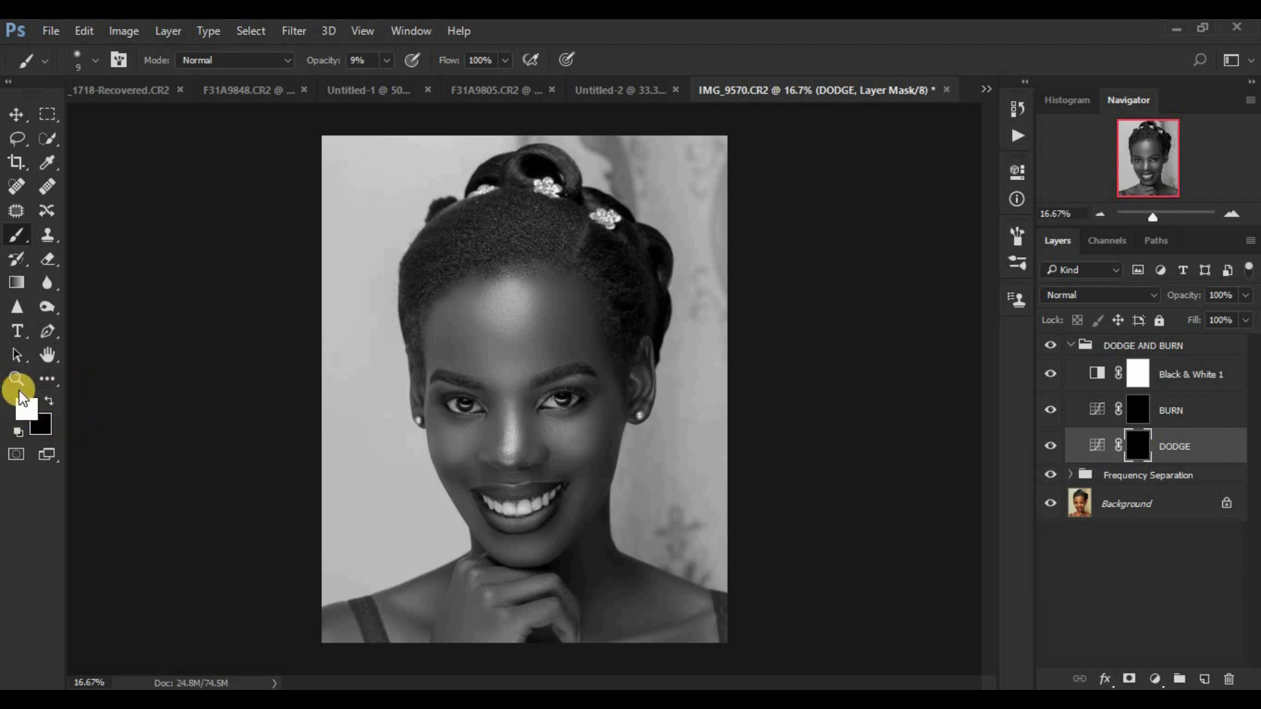
# Reset the colours to default black and white and make white the foreground colour.
pyautogui.click(19, 435)
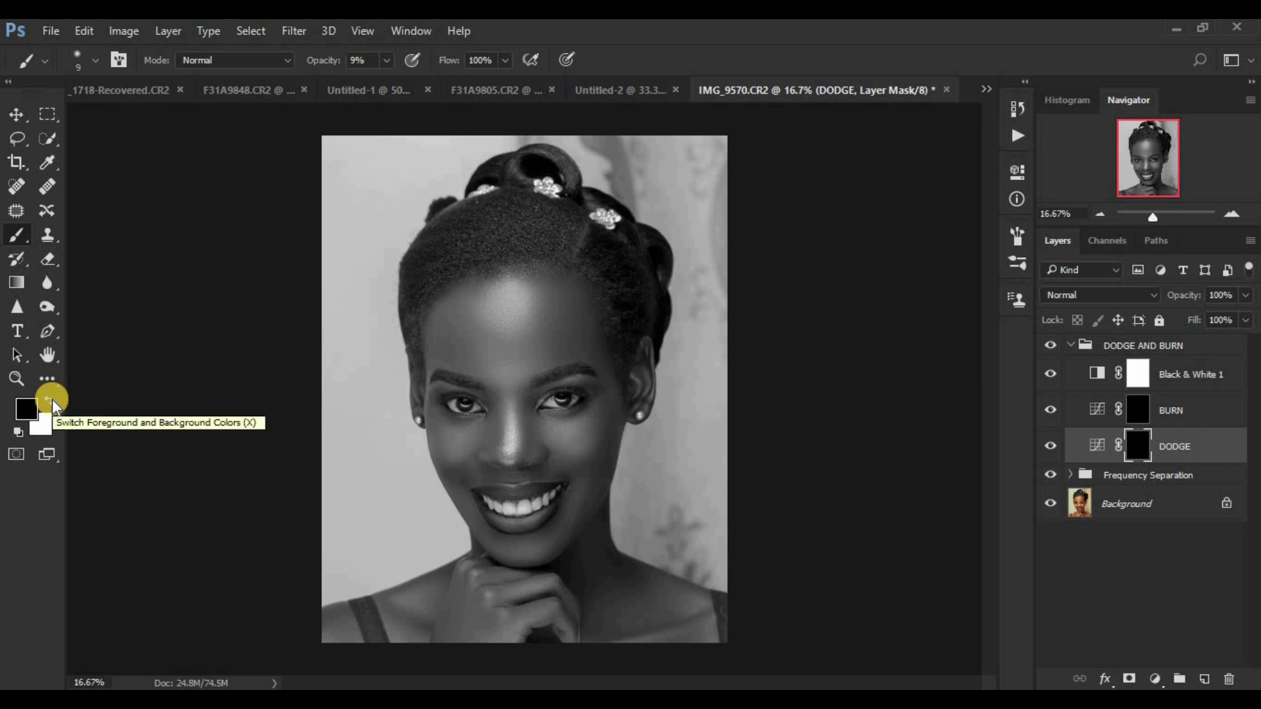
pyautogui.click(53, 401)
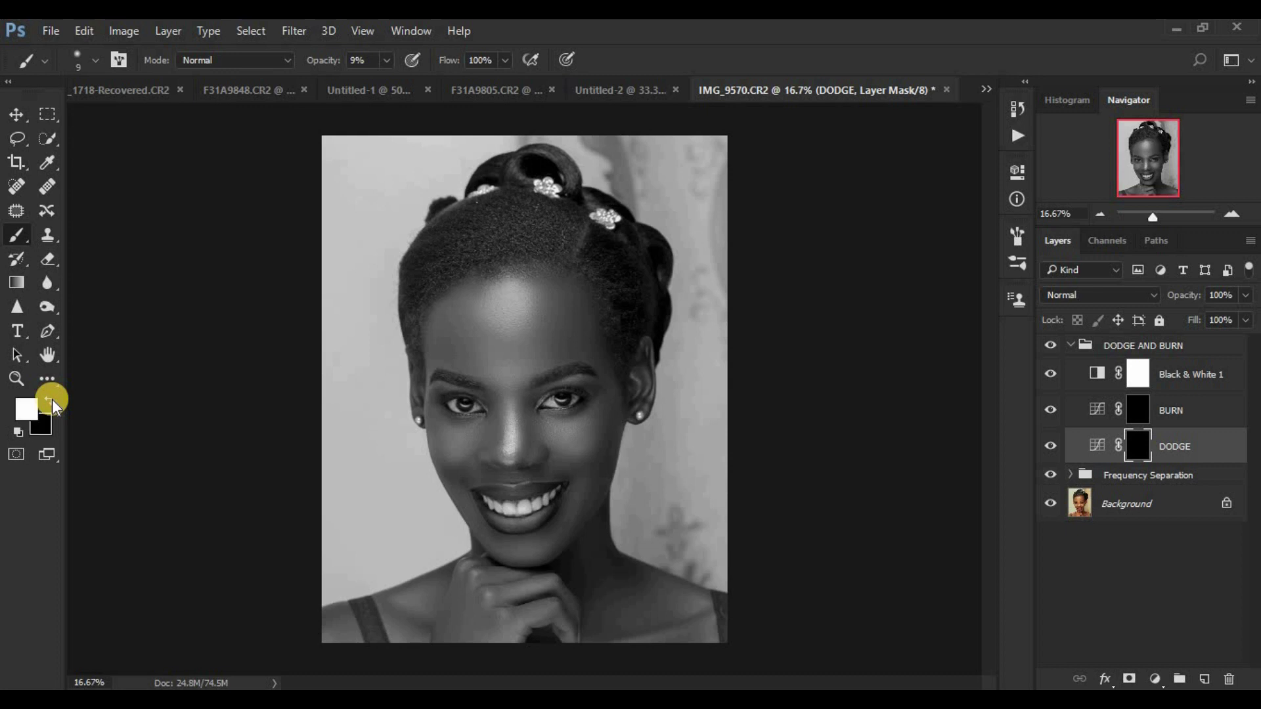
pyautogui.click(52, 399)
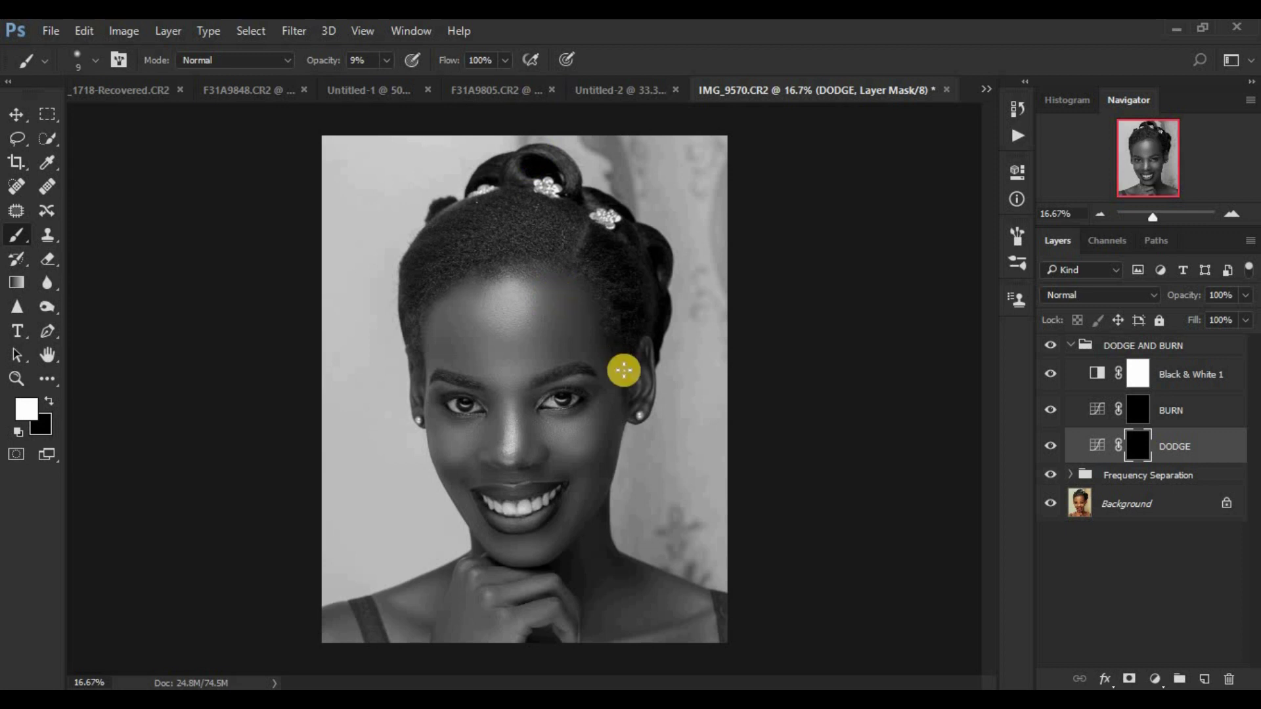
# Hide the Frequency Separation group beneath the DODGE AND BURN group.
pyautogui.hotkey('ctrl', '+')
pyautogui.hotkey('ctrl', '-')
pyautogui.hotkey('ctrl', '+')
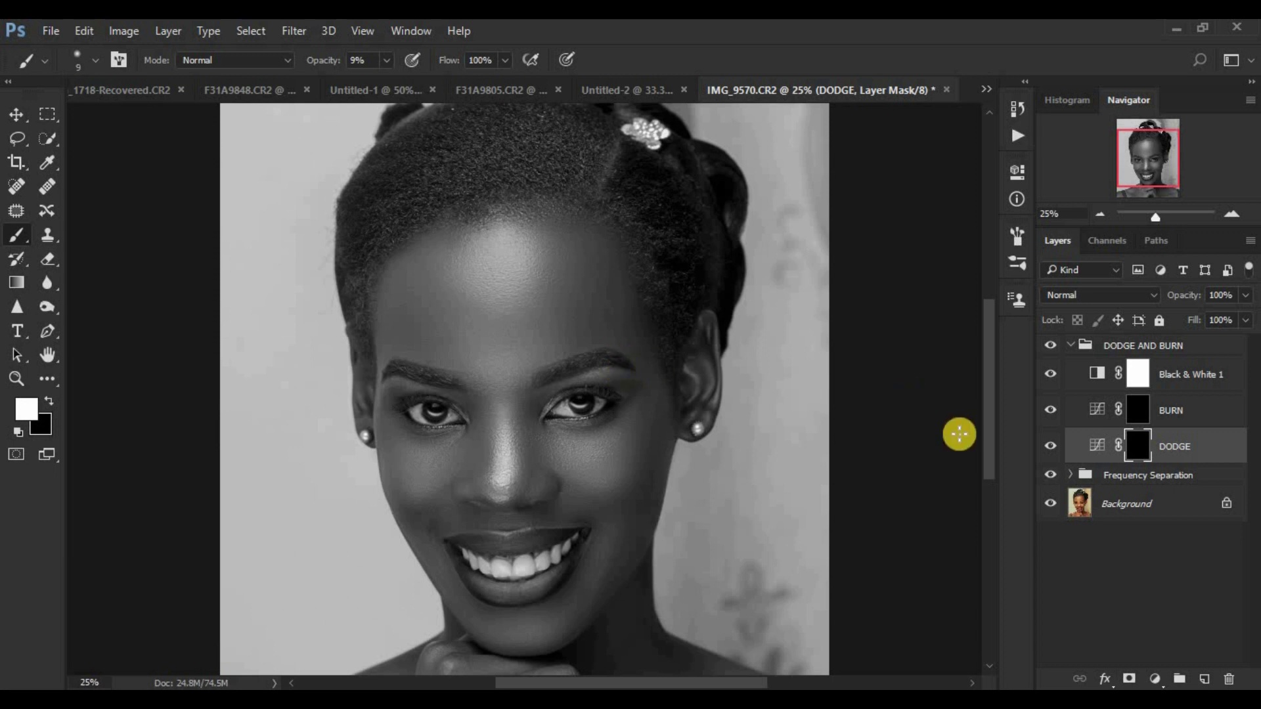
pyautogui.moveTo(990, 393); pyautogui.dragTo(990, 418)
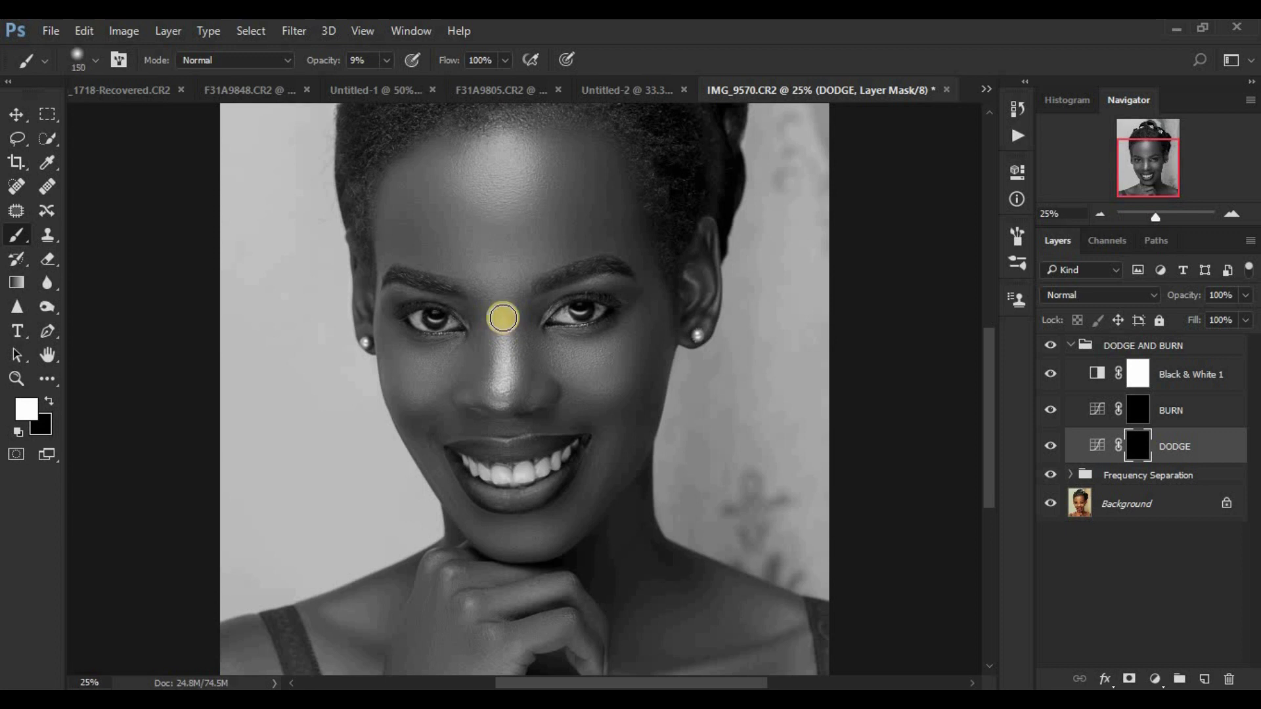
pyautogui.moveTo(502, 317)
pyautogui.mouseDown()
pyautogui.moveTo(506, 360)
pyautogui.moveTo(501, 305)
pyautogui.mouseUp()
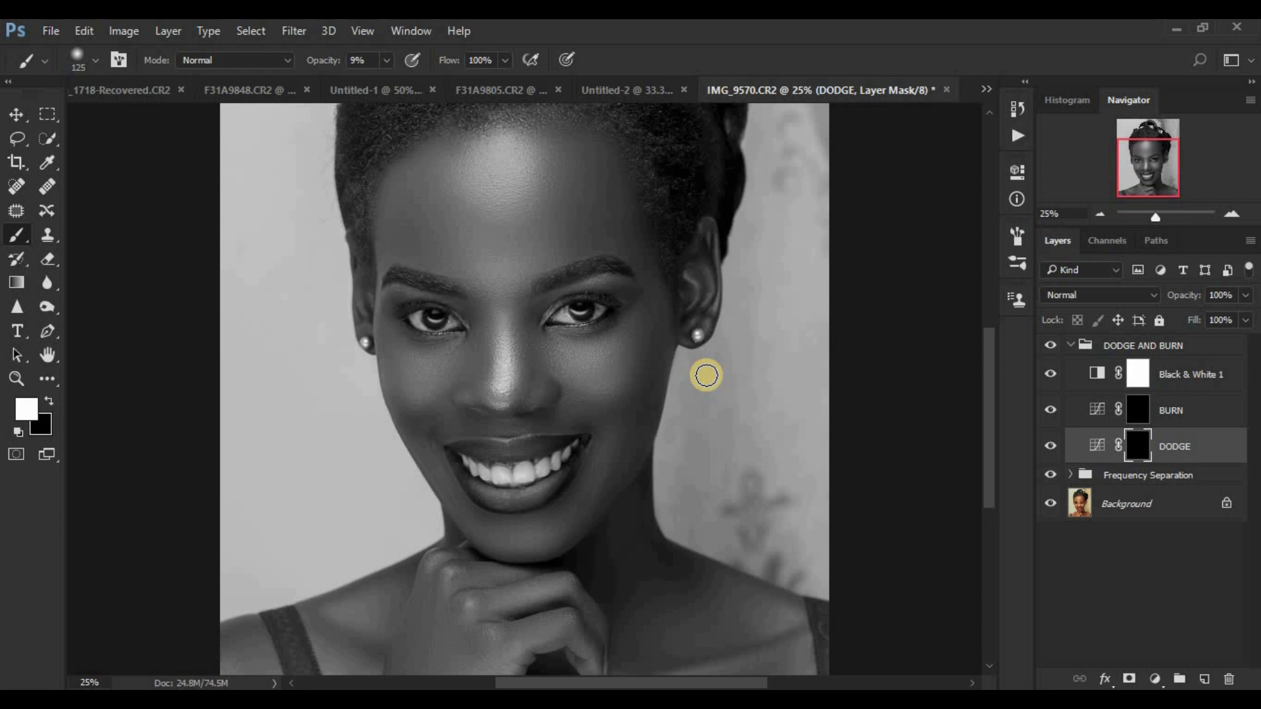
pyautogui.click(1049, 476)
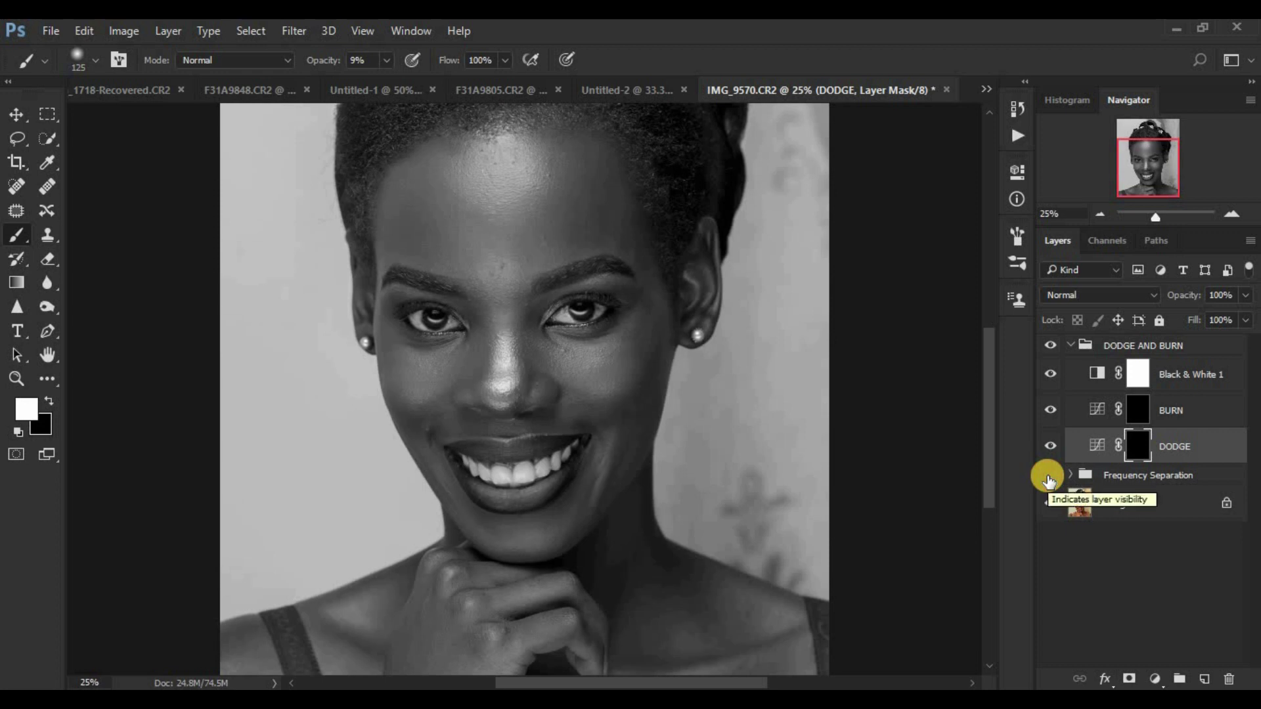
# Paint white on the DODGE mask along the nose bridge, under both eyes and on the chin at 9% opacity.
pyautogui.moveTo(501, 373)
pyautogui.mouseDown()
pyautogui.moveTo(501, 308)
pyautogui.moveTo(505, 397)
pyautogui.moveTo(503, 318)
pyautogui.mouseUp()
pyautogui.press(']')
pyautogui.press(']')
pyautogui.moveTo(434, 371)
pyautogui.mouseDown()
pyautogui.moveTo(404, 363)
pyautogui.moveTo(414, 376)
pyautogui.moveTo(613, 368)
pyautogui.moveTo(630, 341)
pyautogui.moveTo(577, 362)
pyautogui.moveTo(591, 367)
pyautogui.moveTo(608, 454)
pyautogui.moveTo(585, 496)
pyautogui.moveTo(530, 551)
pyautogui.moveTo(555, 532)
pyautogui.moveTo(479, 532)
pyautogui.moveTo(569, 525)
pyautogui.moveTo(515, 535)
pyautogui.mouseUp()
pyautogui.press('[')
pyautogui.press('[')
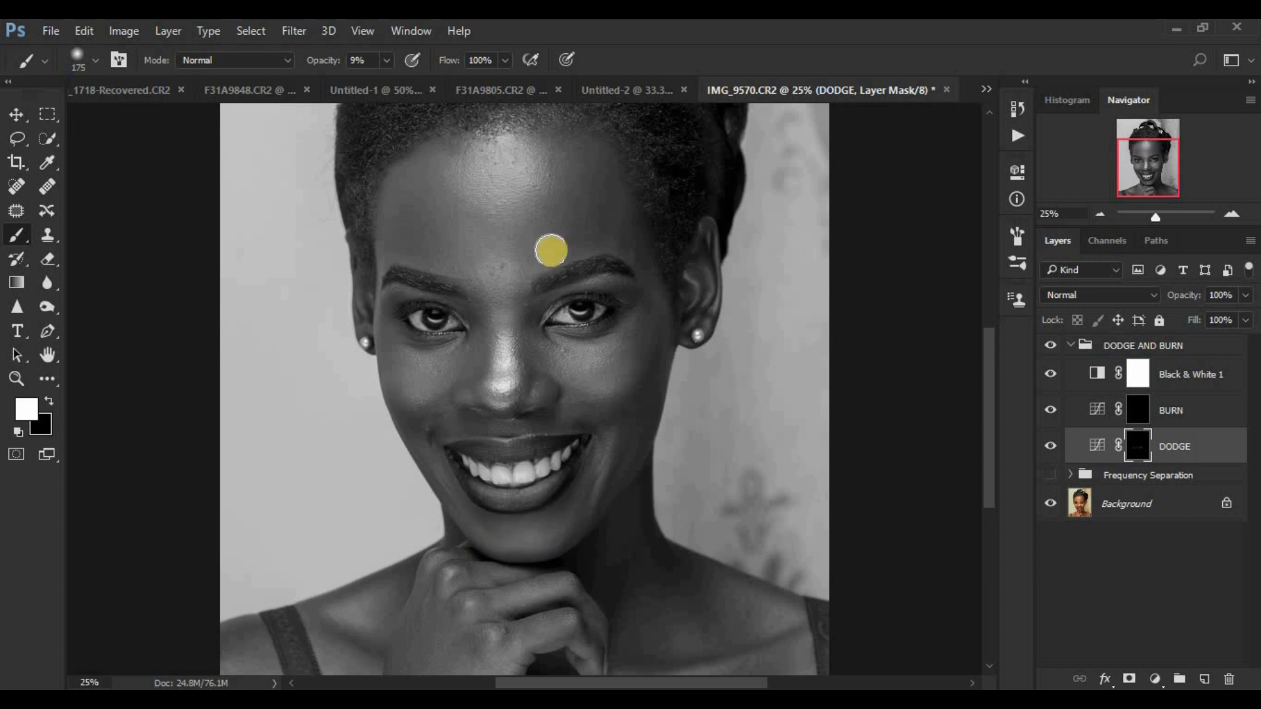
# Brighten the centre of the forehead on the DODGE mask with a 600 px soft white brush.
pyautogui.press(']')
pyautogui.press(']')
pyautogui.press(']')
pyautogui.press(']')
pyautogui.press(']')
pyautogui.press(']')
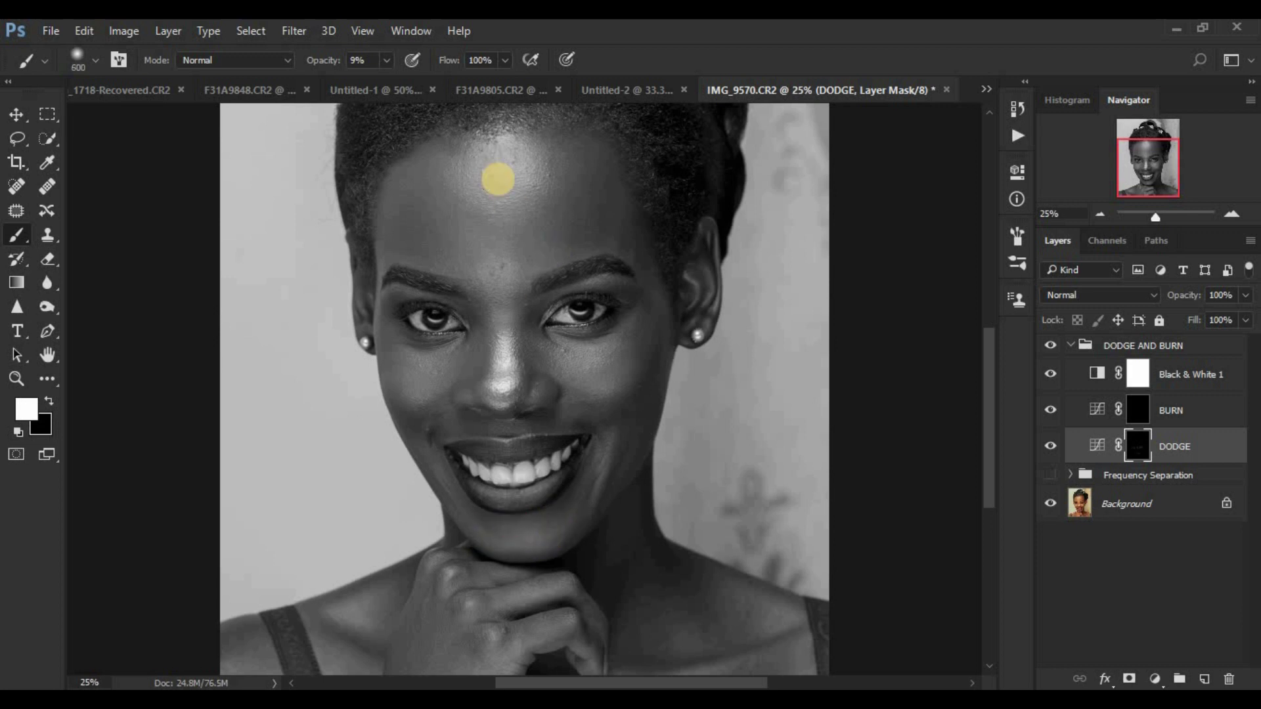
pyautogui.moveTo(506, 182); pyautogui.dragTo(509, 177)
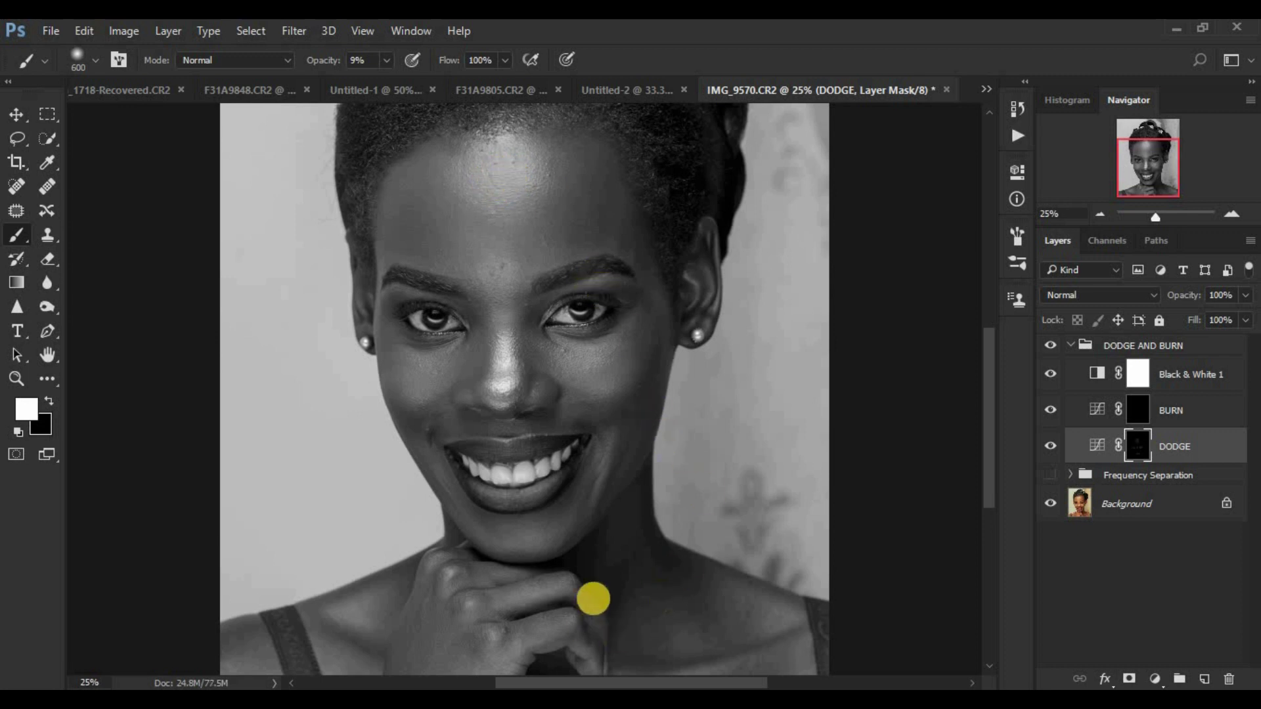
# Shrink the brush to 90 px and dodge the knuckles and the collarbone area beside the hand.
pyautogui.press('[')
pyautogui.press('[')
pyautogui.press('[')
pyautogui.press('[')
pyautogui.press('[')
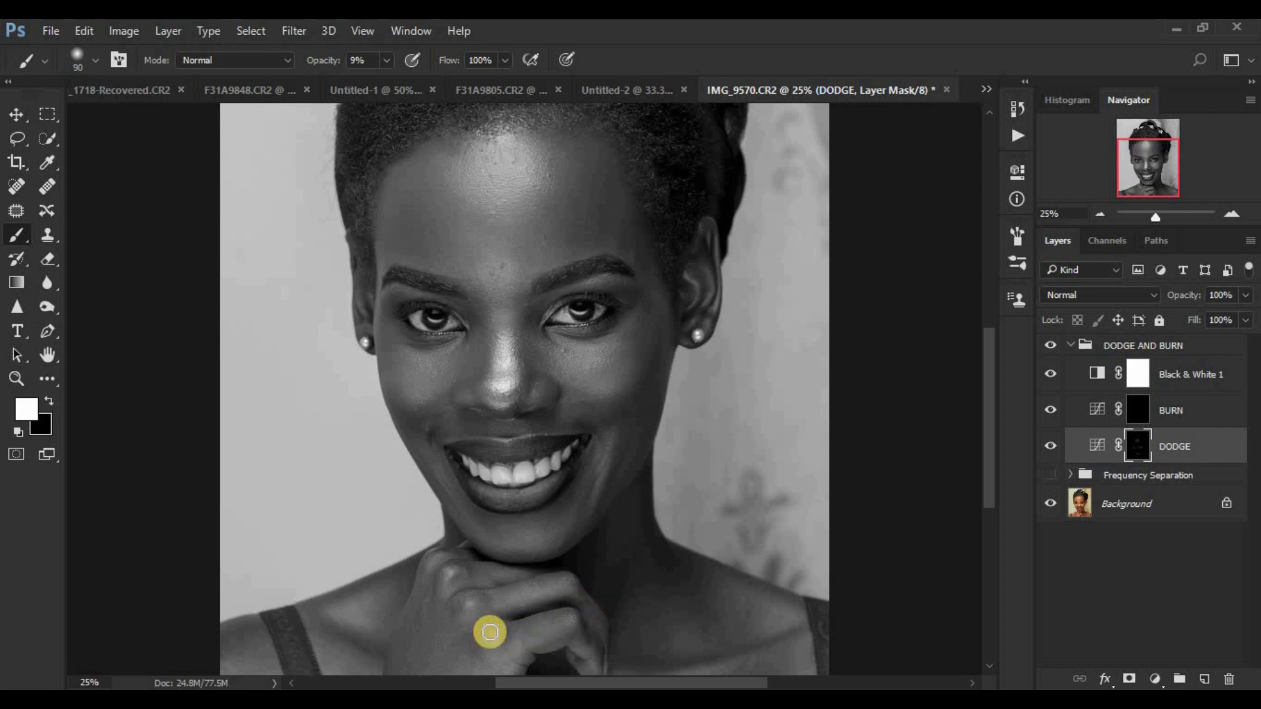
pyautogui.moveTo(470, 610)
pyautogui.mouseDown()
pyautogui.moveTo(435, 581)
pyautogui.moveTo(463, 563)
pyautogui.moveTo(444, 557)
pyautogui.moveTo(398, 607)
pyautogui.moveTo(348, 634)
pyautogui.moveTo(376, 599)
pyautogui.moveTo(331, 617)
pyautogui.moveTo(384, 596)
pyautogui.moveTo(339, 613)
pyautogui.moveTo(370, 628)
pyautogui.moveTo(392, 591)
pyautogui.mouseUp()
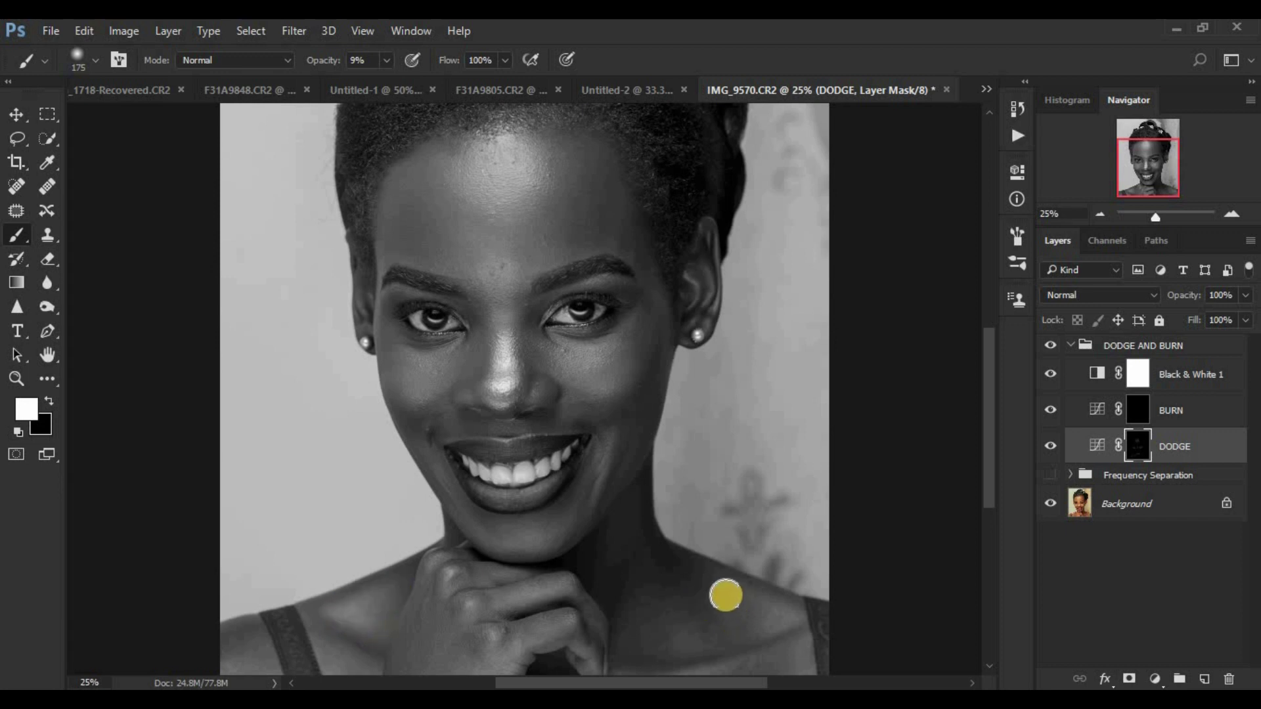
# Paint white on the DODGE mask over the opposite shoulder and lower hand, plus the teeth with a 70 px brush.
pyautogui.moveTo(796, 619)
pyautogui.mouseDown()
pyautogui.moveTo(710, 574)
pyautogui.moveTo(761, 578)
pyautogui.mouseUp()
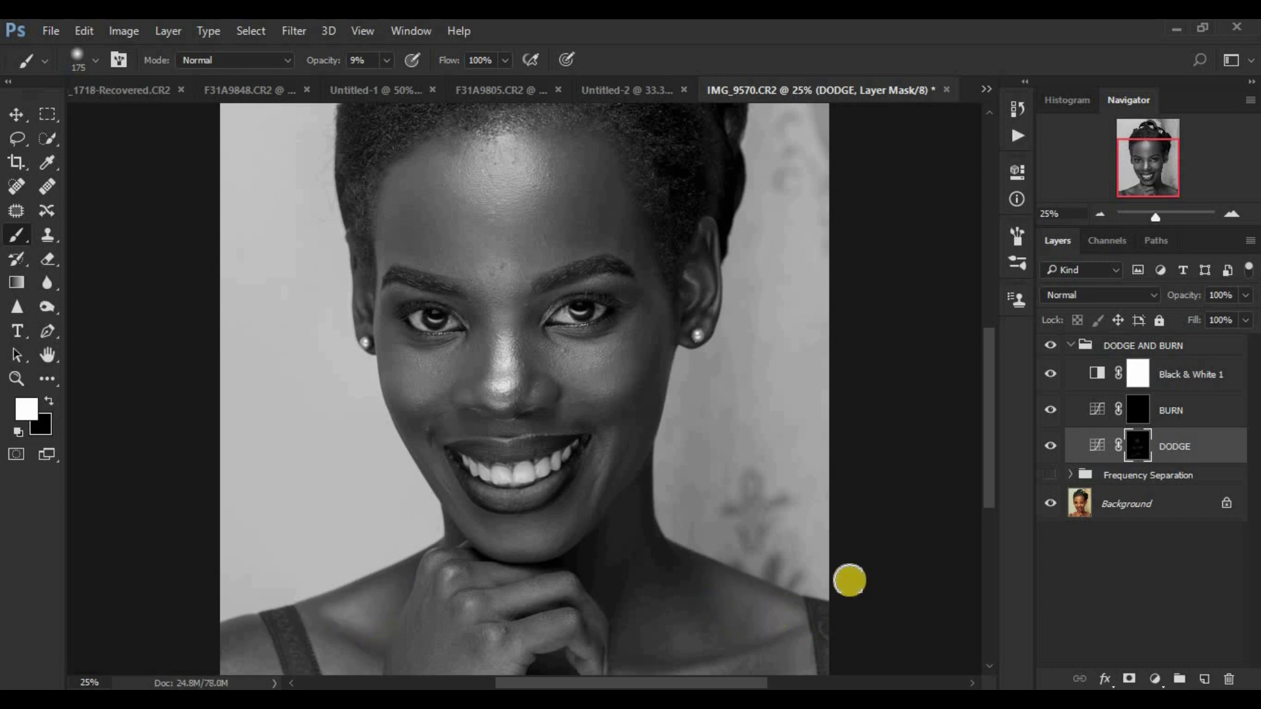
pyautogui.moveTo(991, 479); pyautogui.dragTo(991, 507)
pyautogui.moveTo(812, 572)
pyautogui.mouseDown()
pyautogui.moveTo(799, 602)
pyautogui.moveTo(791, 569)
pyautogui.mouseUp()
pyautogui.moveTo(511, 610); pyautogui.dragTo(495, 594)
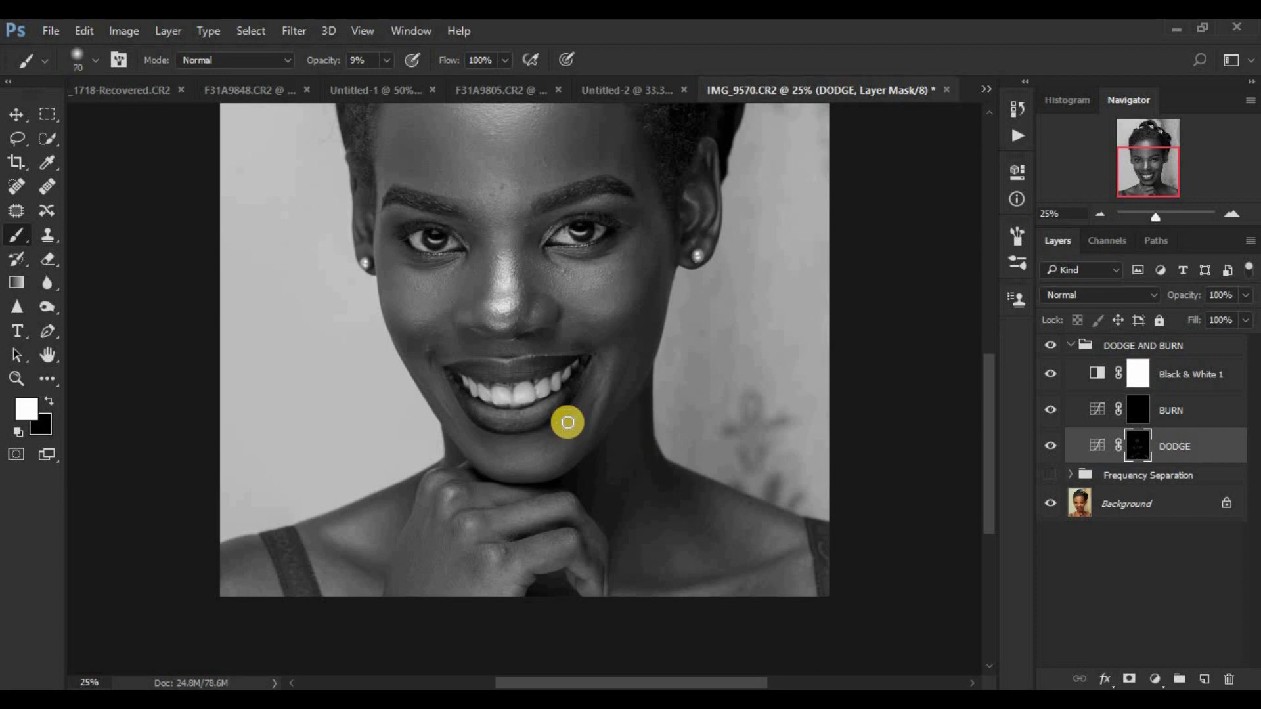
pyautogui.moveTo(561, 388)
pyautogui.mouseDown()
pyautogui.moveTo(510, 418)
pyautogui.moveTo(470, 402)
pyautogui.mouseUp()
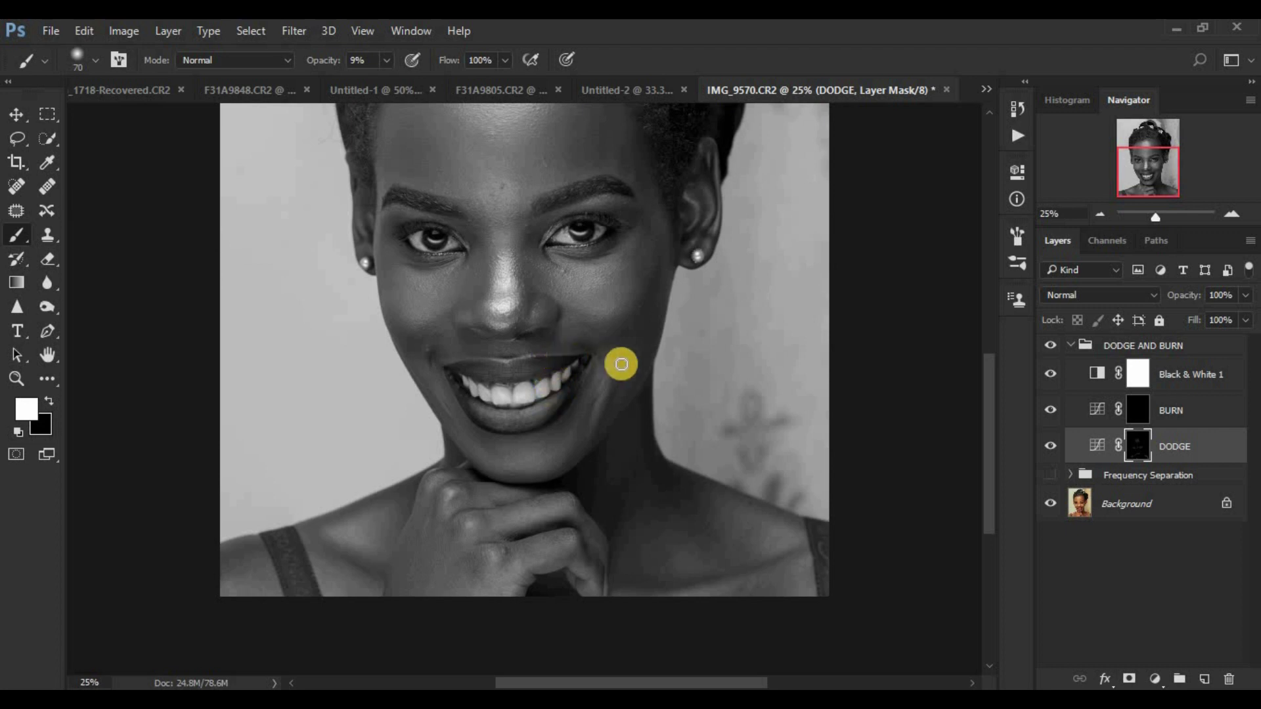
# Display the DODGE layer's mask on its own to examine the painted areas, and return to the image view.
pyautogui.hotkey('ctrl', '-')
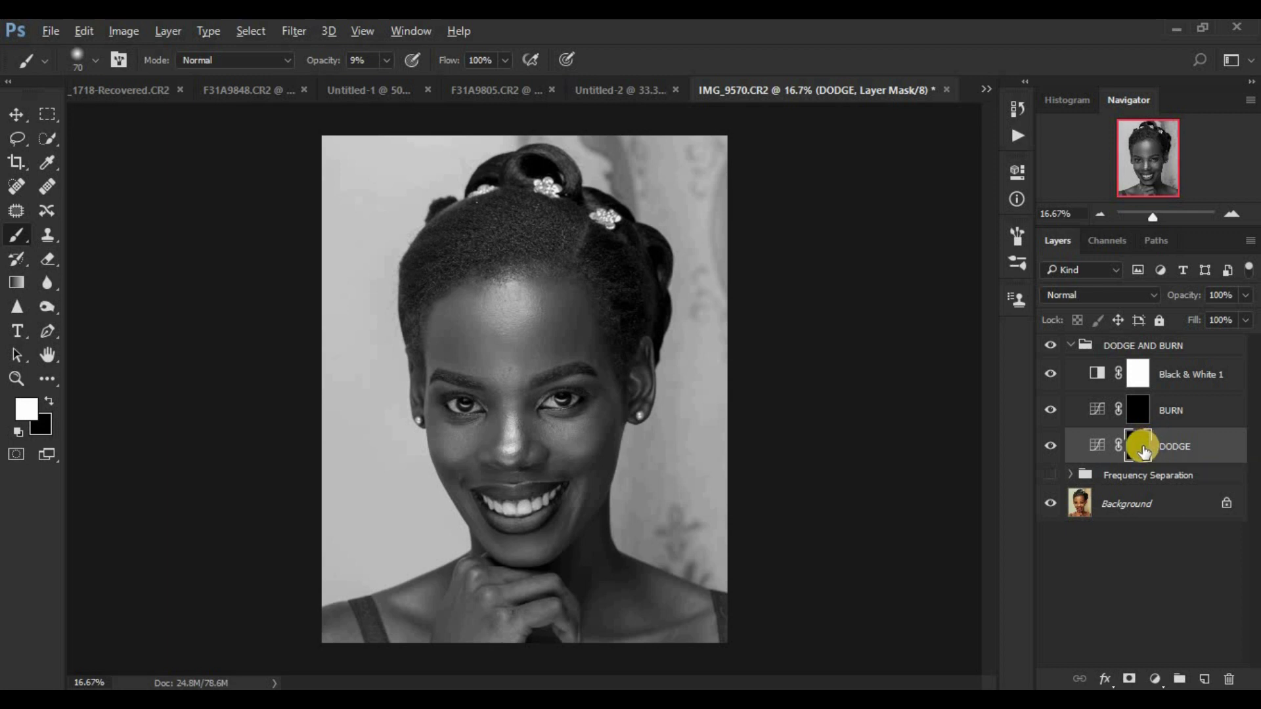
pyautogui.keyDown('alt'); pyautogui.click(1137, 449); pyautogui.keyUp('alt')
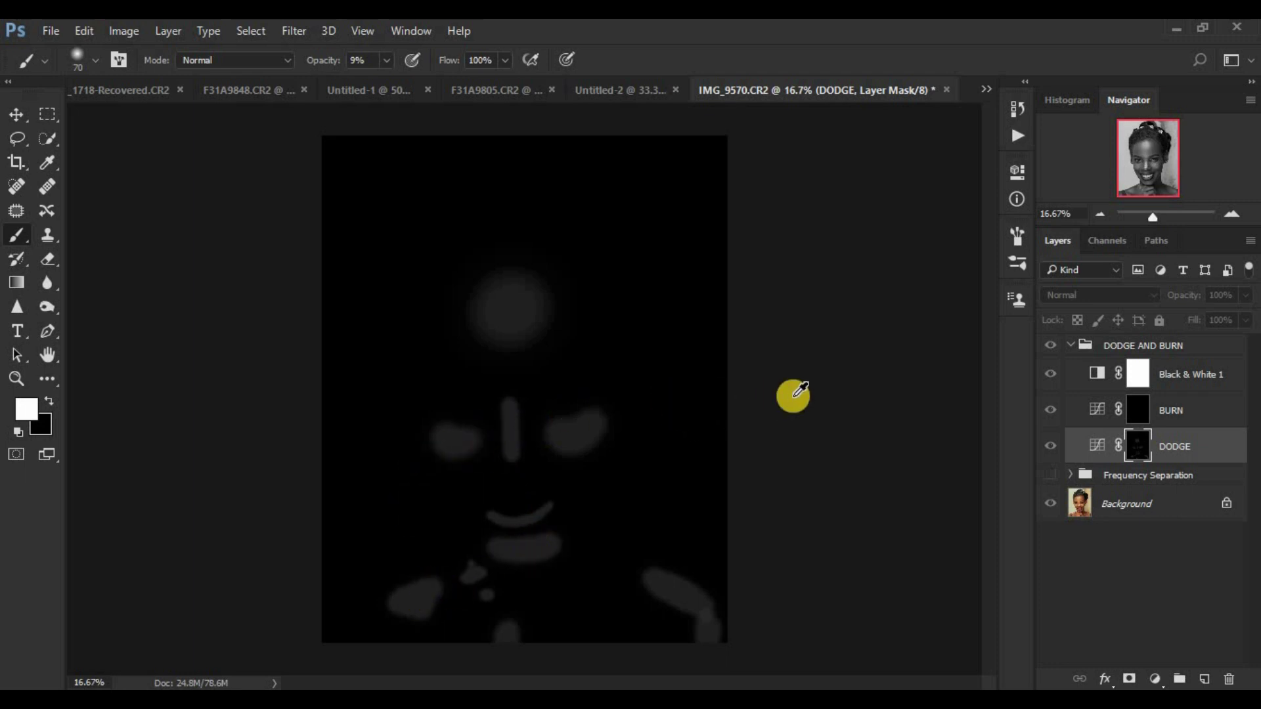
pyautogui.keyDown('alt'); pyautogui.click(1140, 449); pyautogui.keyUp('alt')
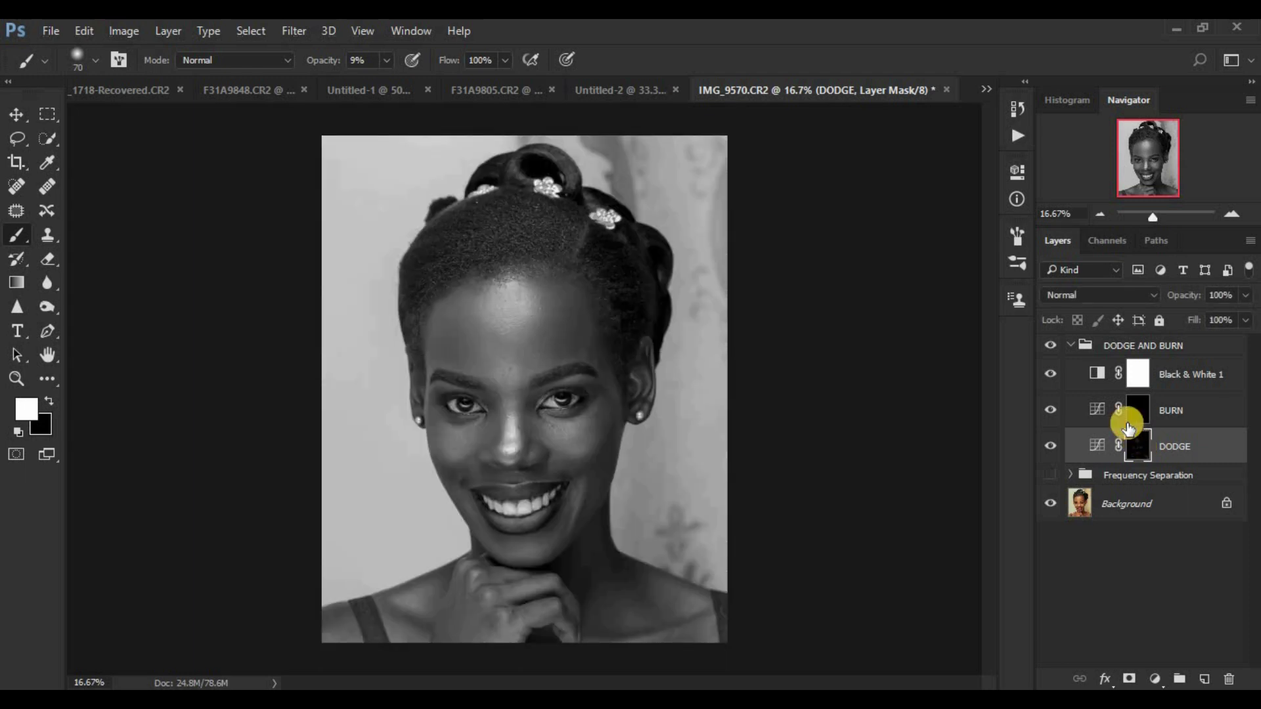
# Paint white on the BURN mask along both sides of the nose bridge with a 125 px soft brush at 9% opacity.
pyautogui.click(1140, 408)
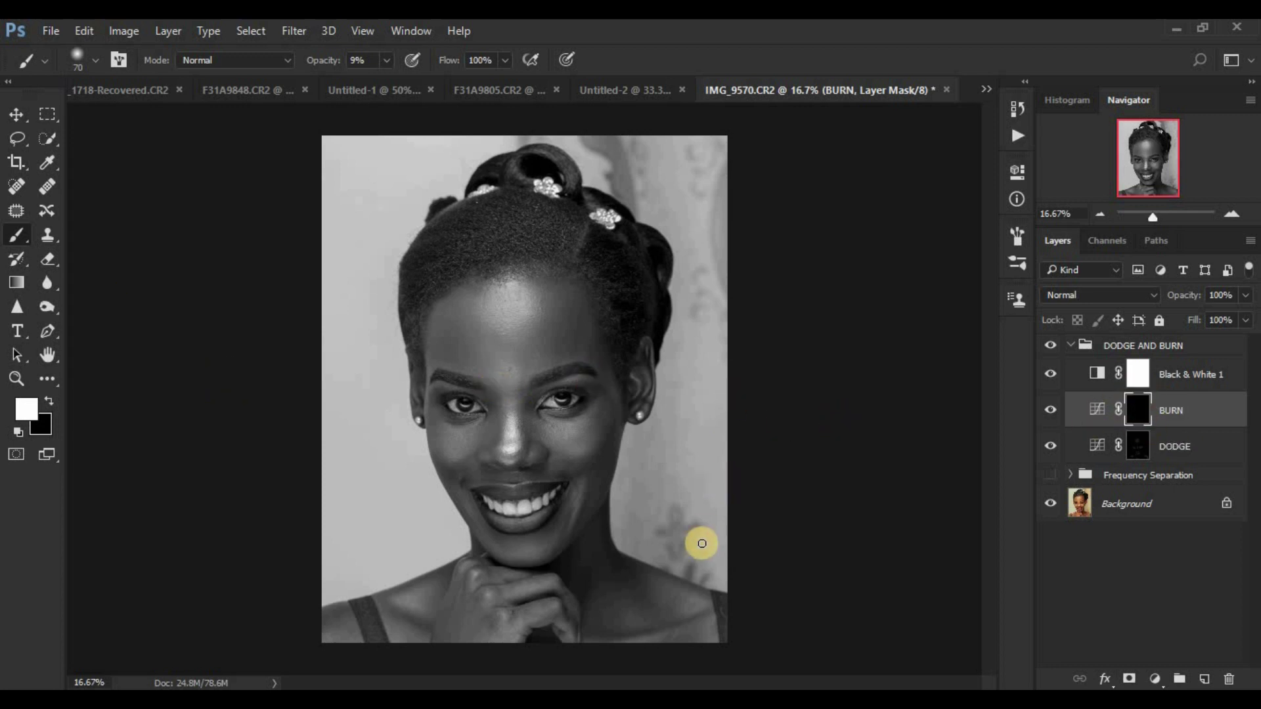
pyautogui.hotkey('ctrl', '+')
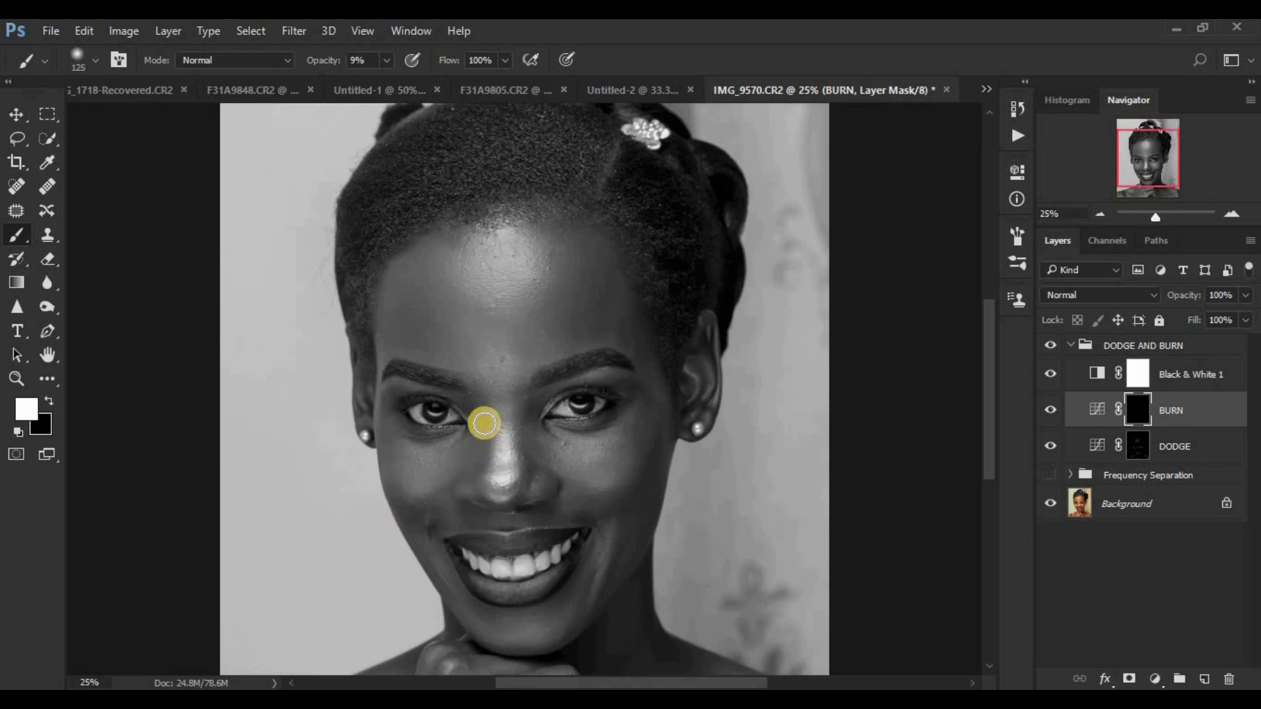
pyautogui.moveTo(469, 407)
pyautogui.mouseDown()
pyautogui.moveTo(477, 491)
pyautogui.moveTo(475, 403)
pyautogui.moveTo(528, 423)
pyautogui.moveTo(533, 400)
pyautogui.moveTo(532, 494)
pyautogui.moveTo(526, 408)
pyautogui.mouseUp()
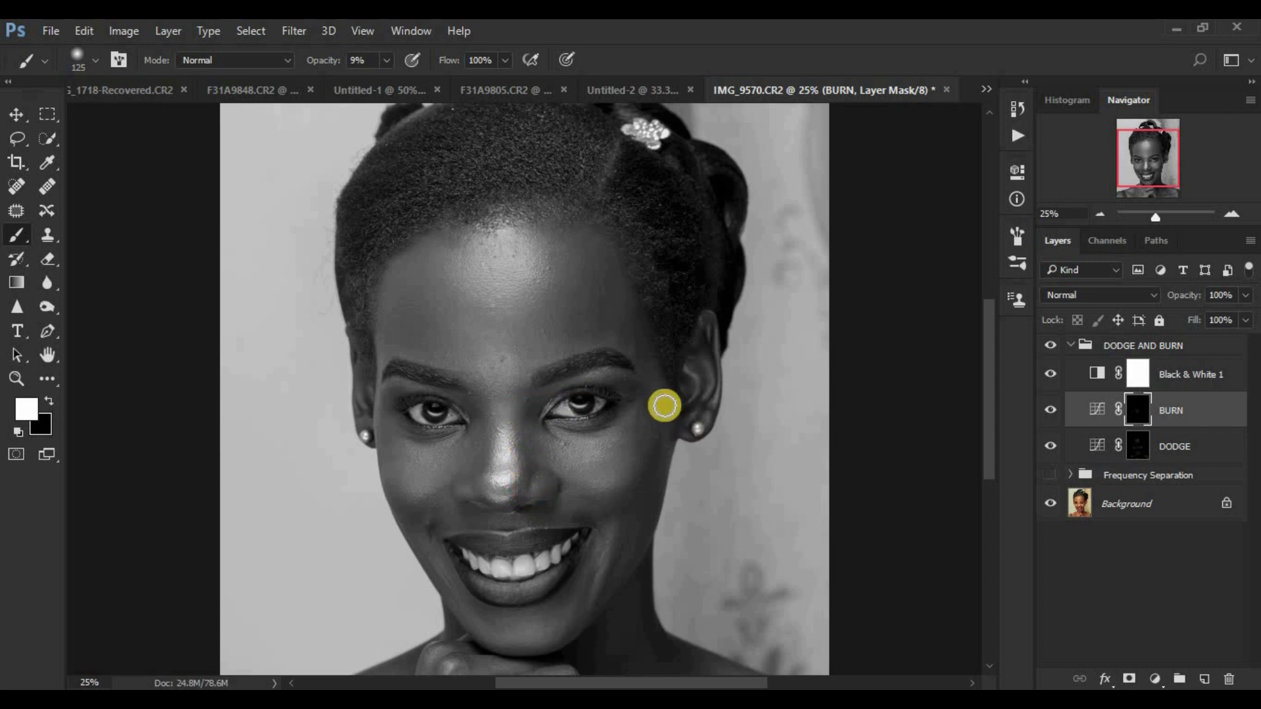
# Burn the contours below both cheekbones with a 175 px brush, and the collarbone area beside the hand with an 80 px brush.
pyautogui.press(']')
pyautogui.moveTo(662, 409)
pyautogui.mouseDown()
pyautogui.moveTo(669, 394)
pyautogui.moveTo(639, 491)
pyautogui.moveTo(611, 501)
pyautogui.mouseUp()
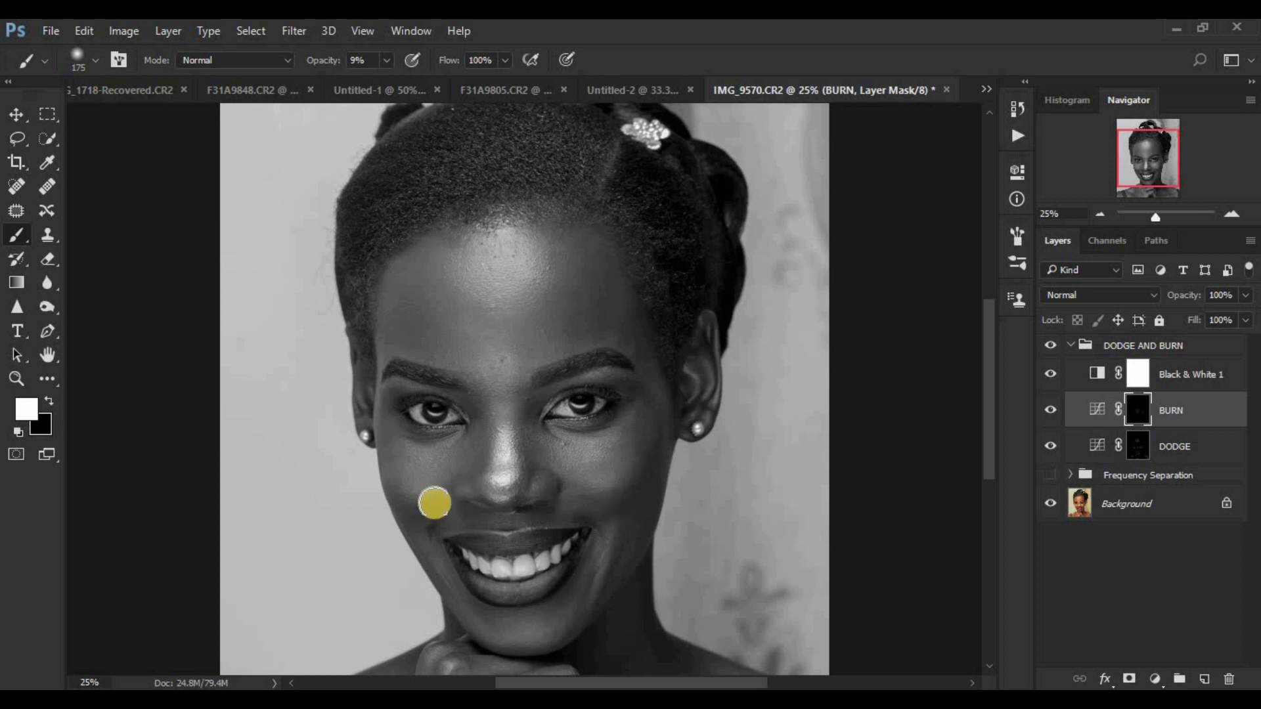
pyautogui.moveTo(406, 507); pyautogui.dragTo(374, 437)
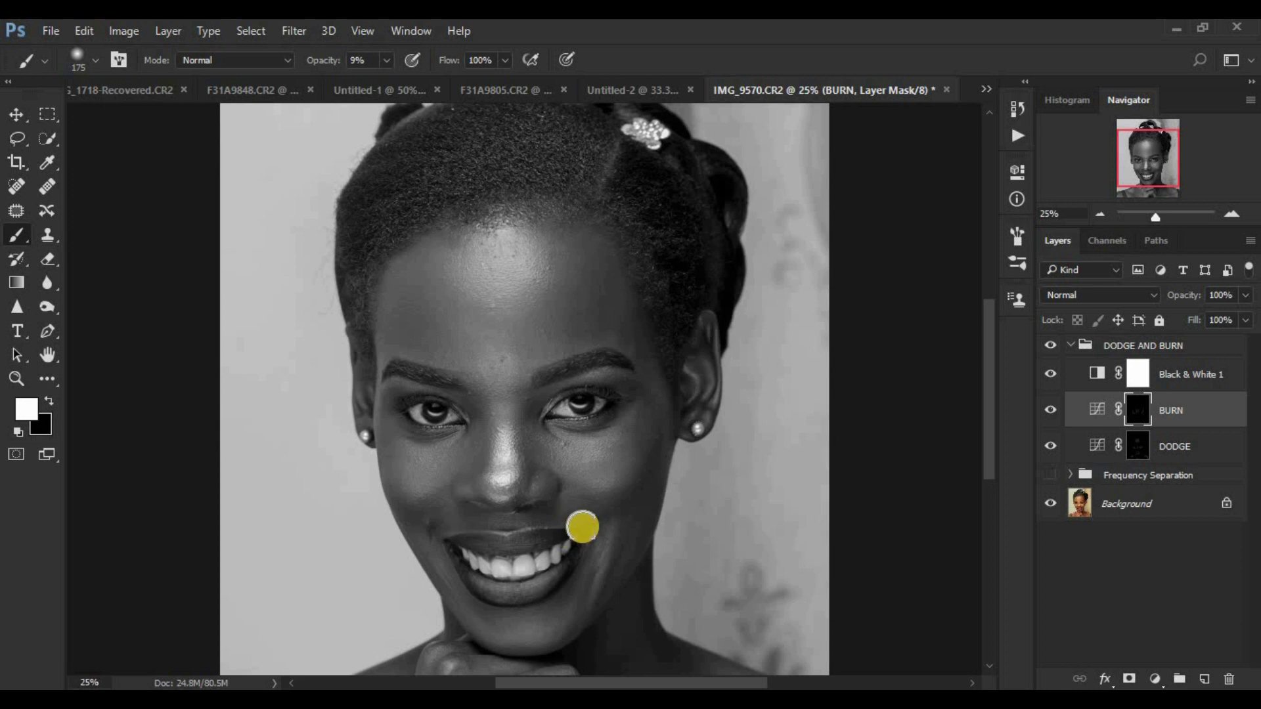
pyautogui.moveTo(594, 507); pyautogui.dragTo(635, 491)
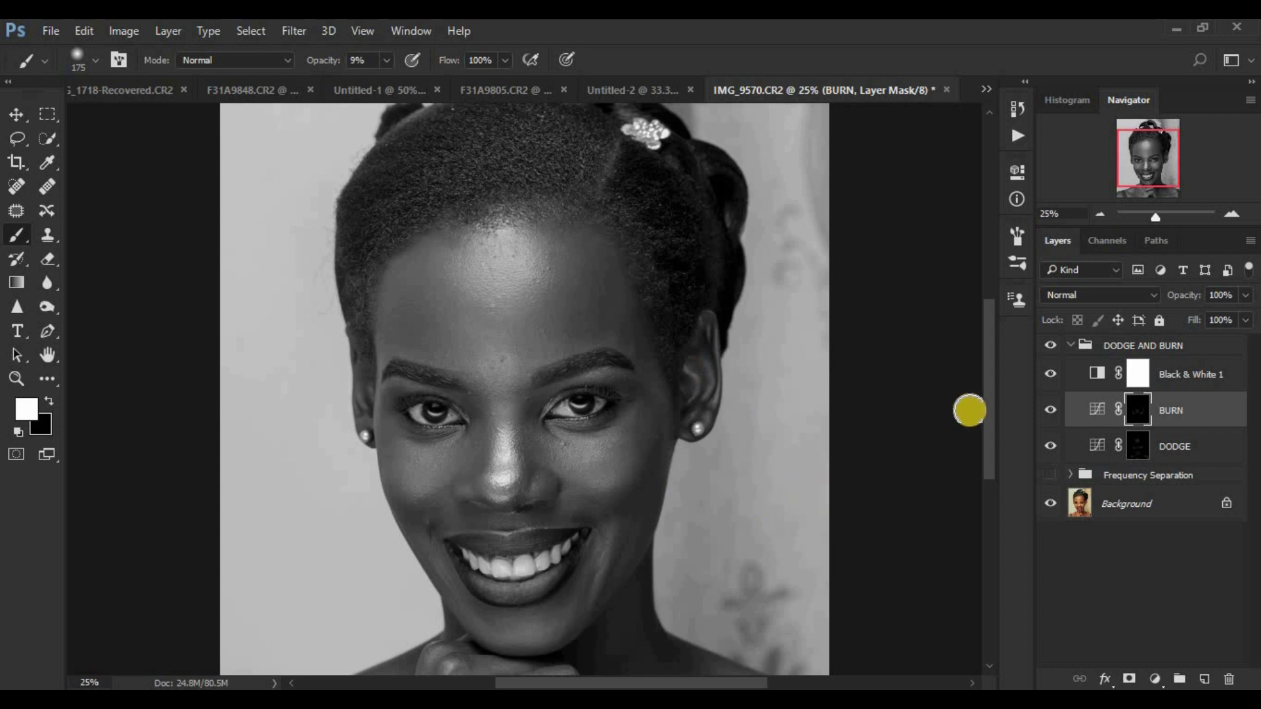
pyautogui.moveTo(996, 402); pyautogui.dragTo(983, 487)
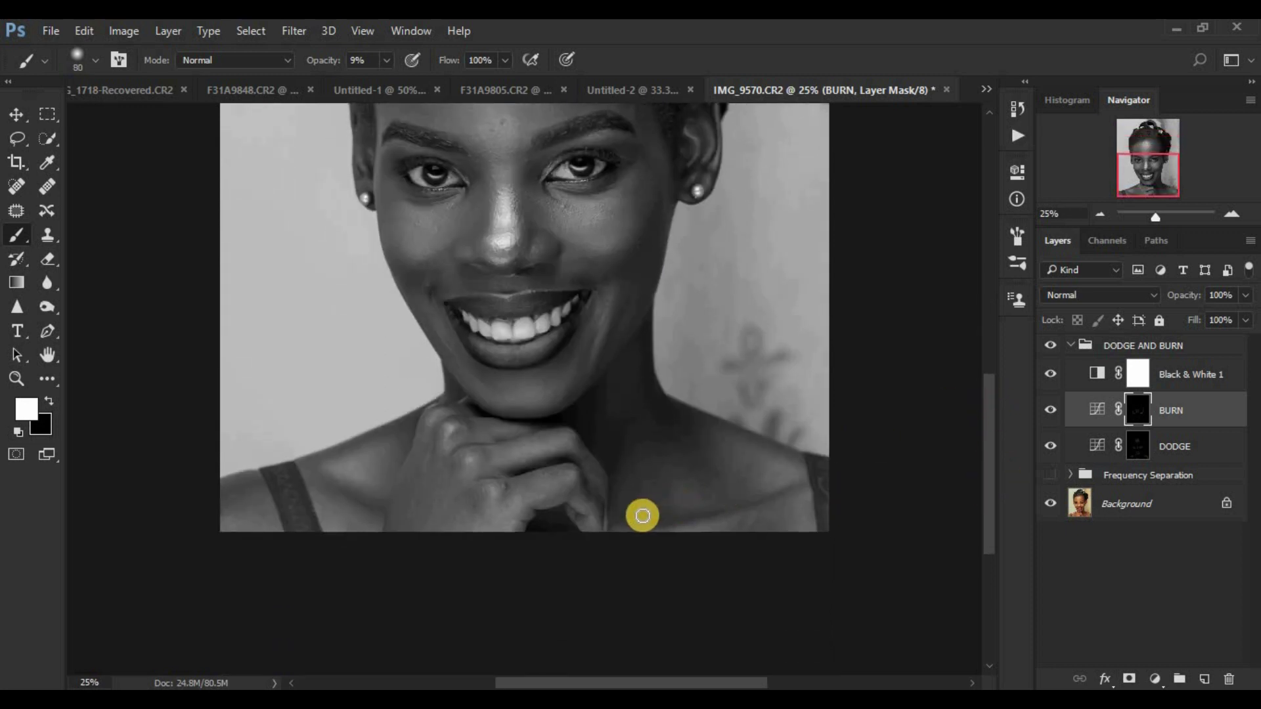
pyautogui.moveTo(375, 520)
pyautogui.mouseDown()
pyautogui.moveTo(364, 498)
pyautogui.moveTo(309, 467)
pyautogui.moveTo(379, 509)
pyautogui.moveTo(389, 471)
pyautogui.mouseUp()
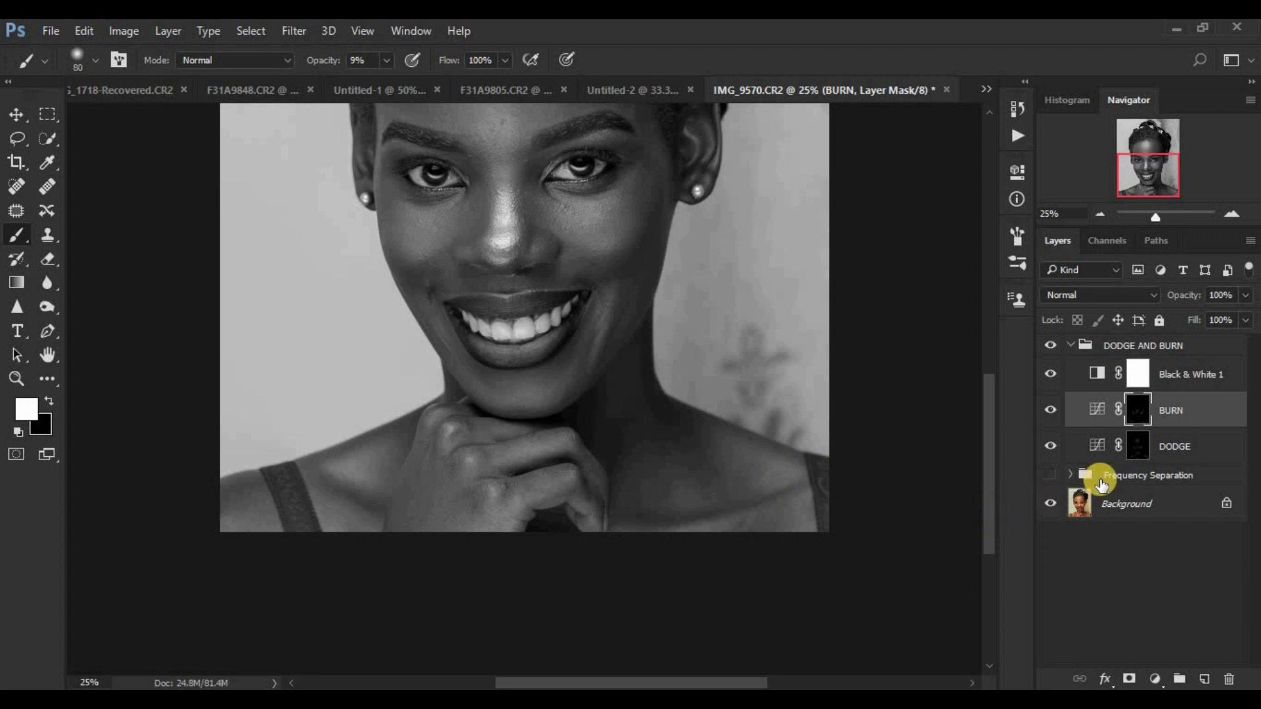
# Make the Frequency Separation group visible and delete the Black & White 1 helper layer.
pyautogui.click(1051, 478)
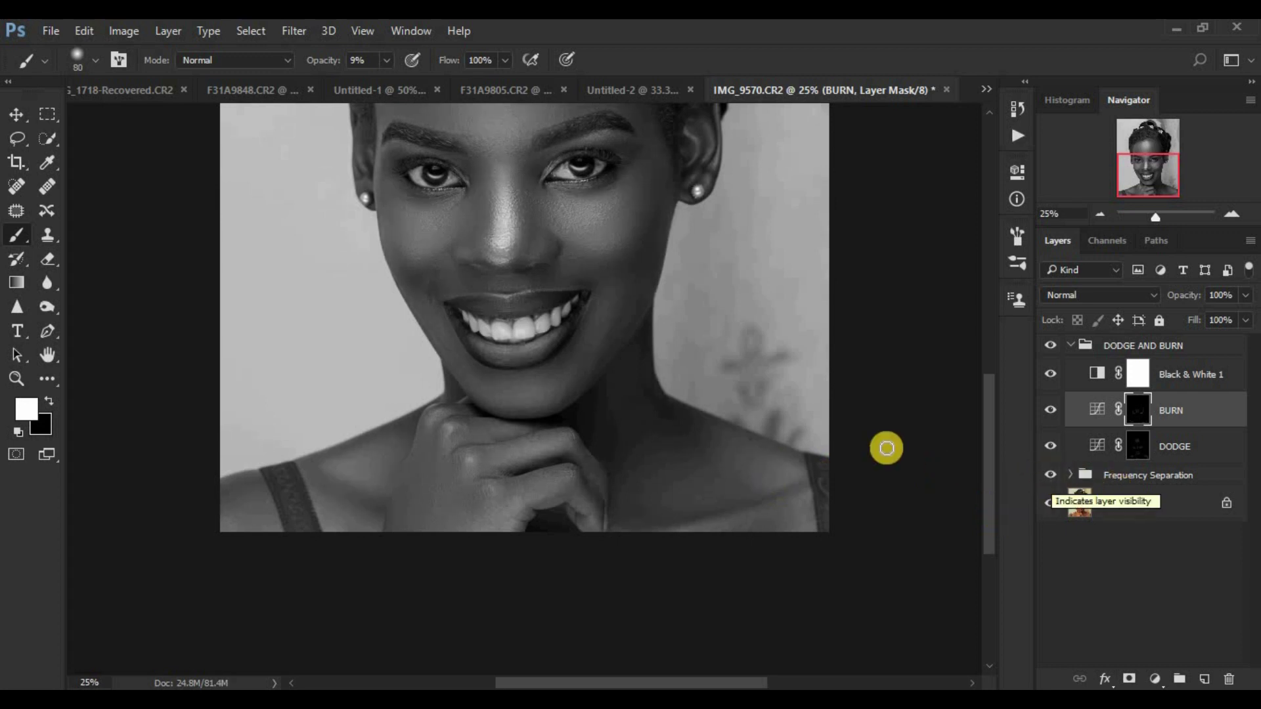
pyautogui.hotkey('ctrl', '-')
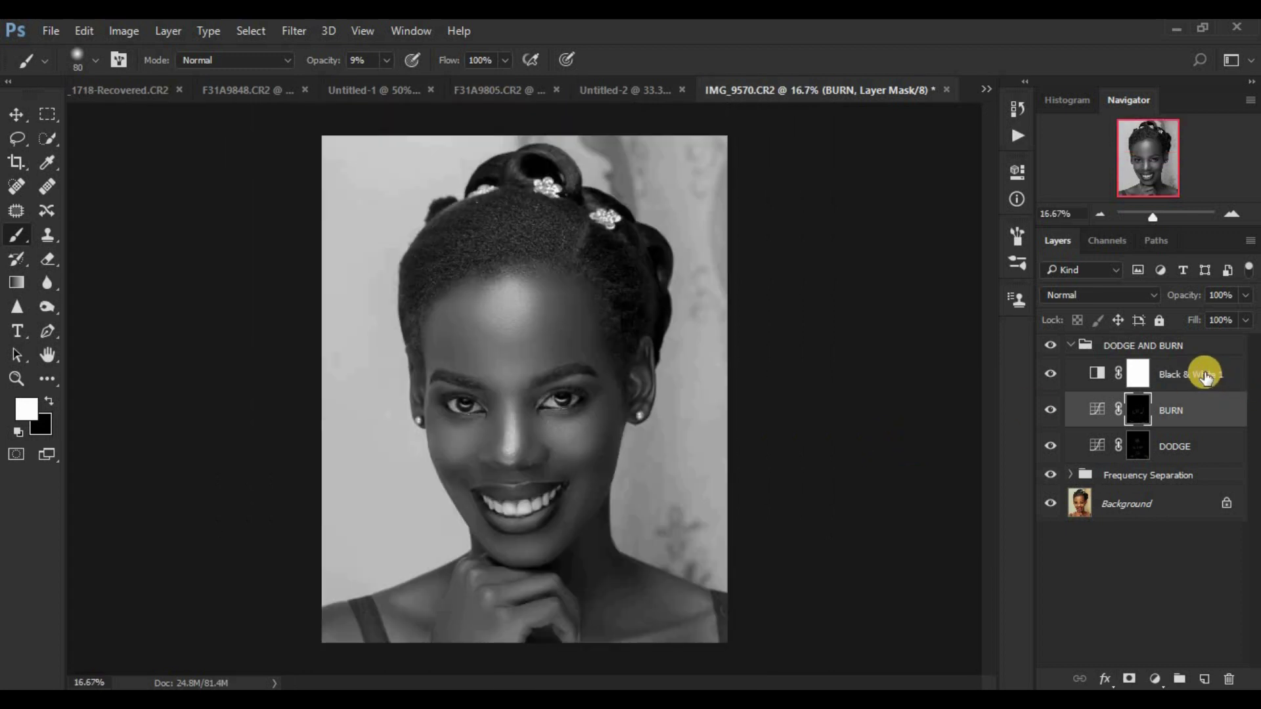
pyautogui.moveTo(1204, 371); pyautogui.dragTo(1232, 680)
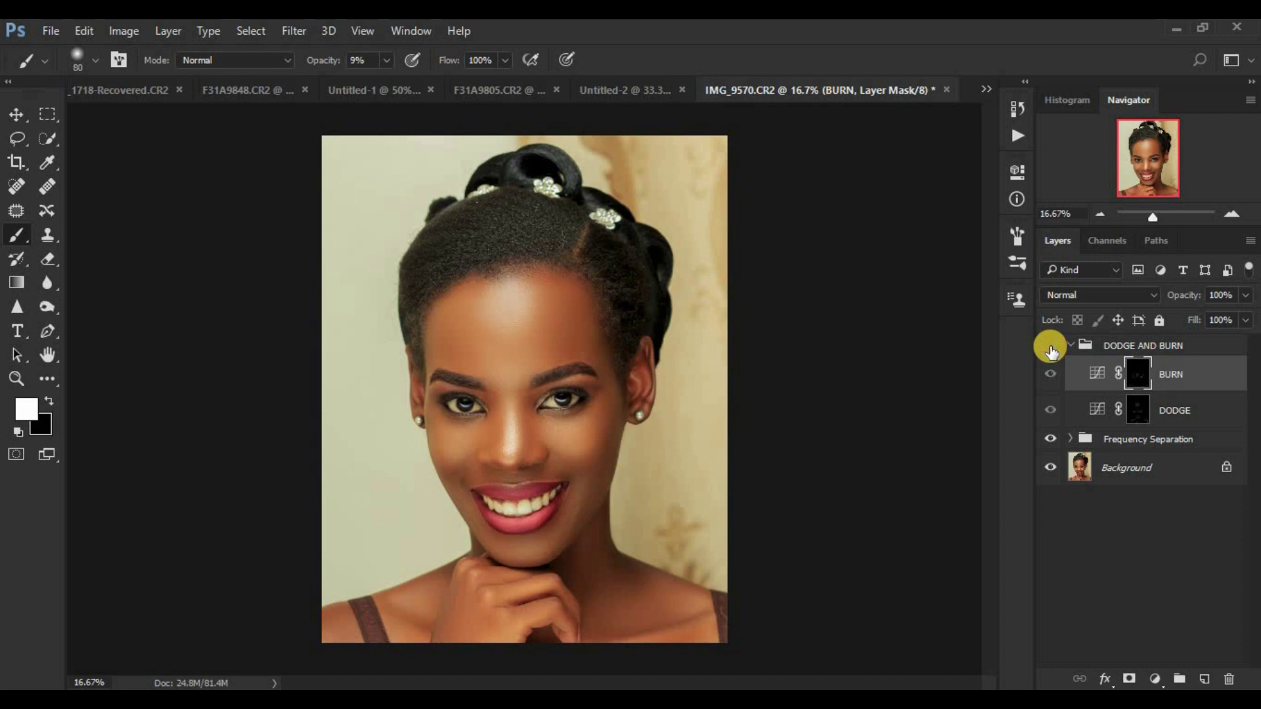
# Compare the colour portrait with and without the DODGE AND BURN group, and collapse that group.
pyautogui.click(1051, 347)
pyautogui.click(1051, 347)
pyautogui.click(1051, 347)
pyautogui.click(1050, 347)
pyautogui.click(1073, 347)
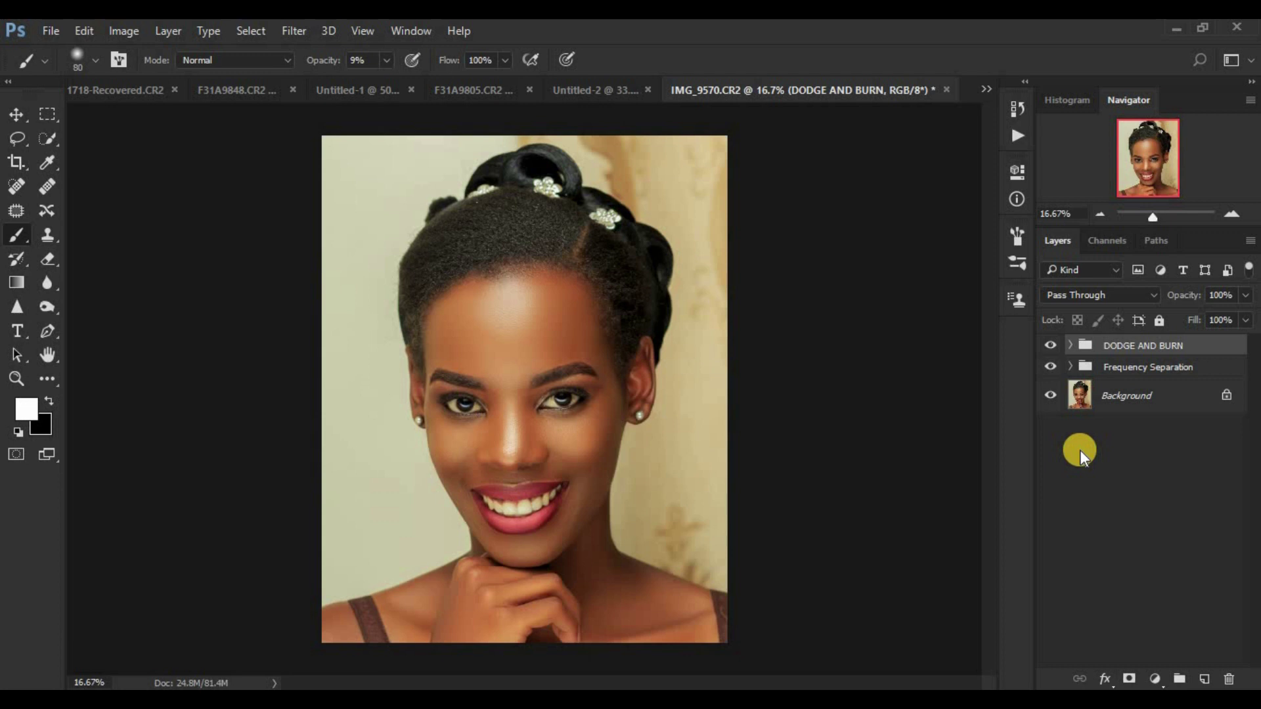
pyautogui.click(1052, 347)
pyautogui.click(1052, 348)
pyautogui.click(1052, 348)
pyautogui.click(1053, 348)
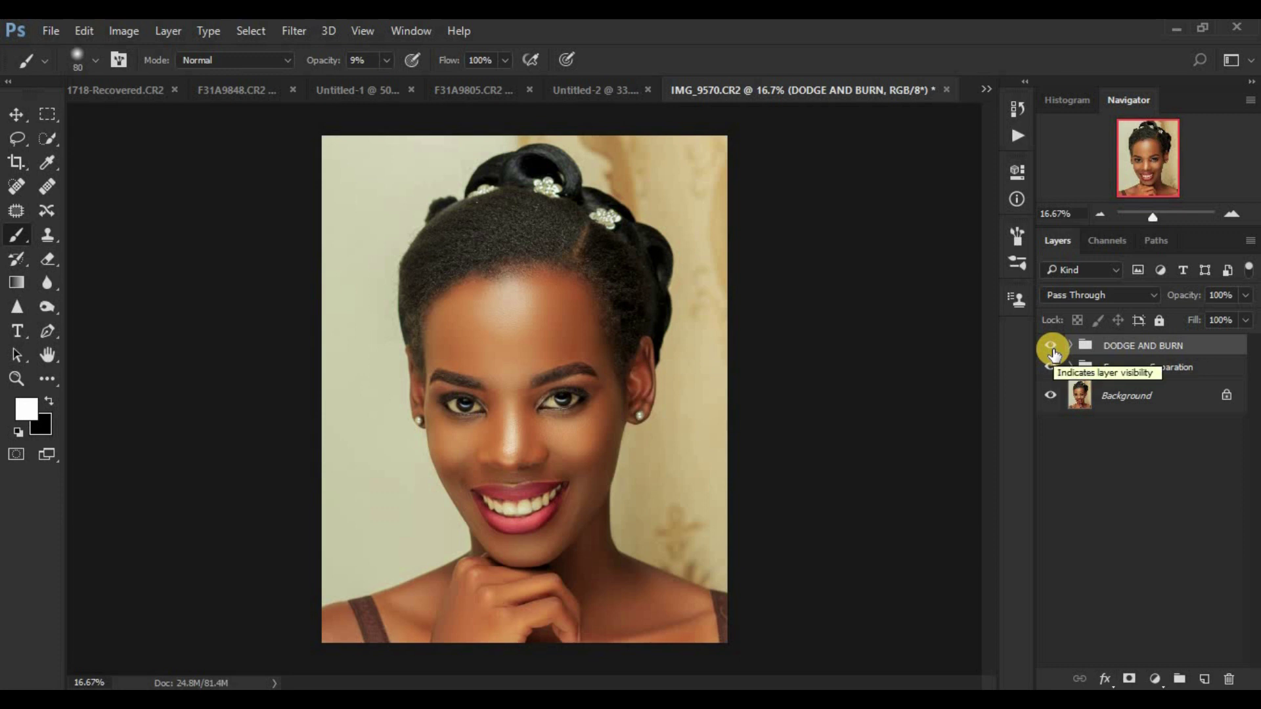